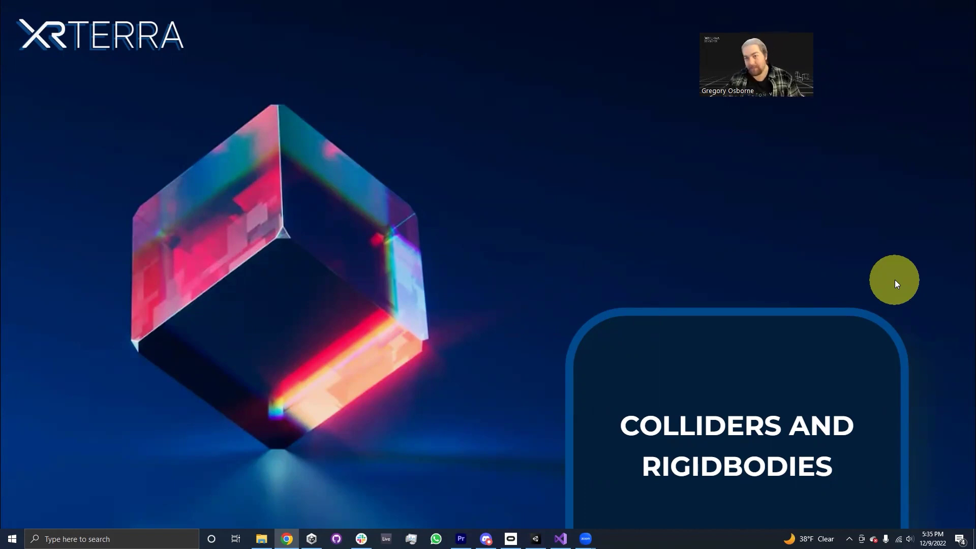
- Advance the XR Terra slides from the title slide to slide 16, 'Colliders'
click(896, 284)
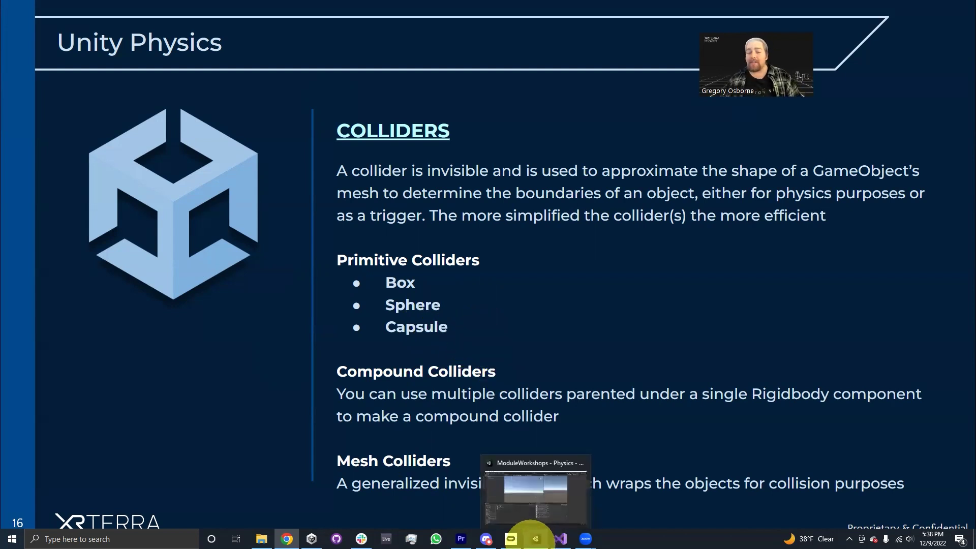
- Switch to Unity and add a Plane to the Physics scene
click(536, 539)
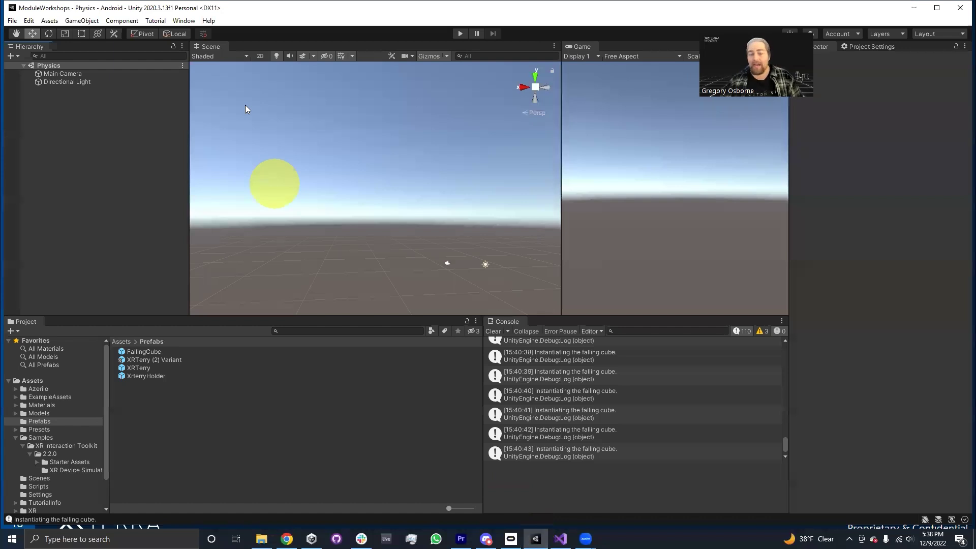
click(11, 56)
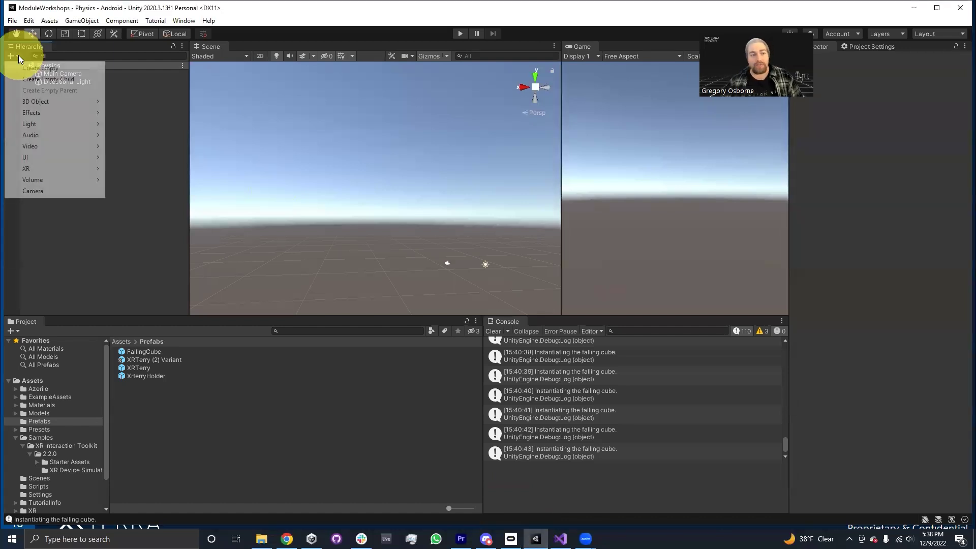
mouse_move(59, 104)
click(138, 147)
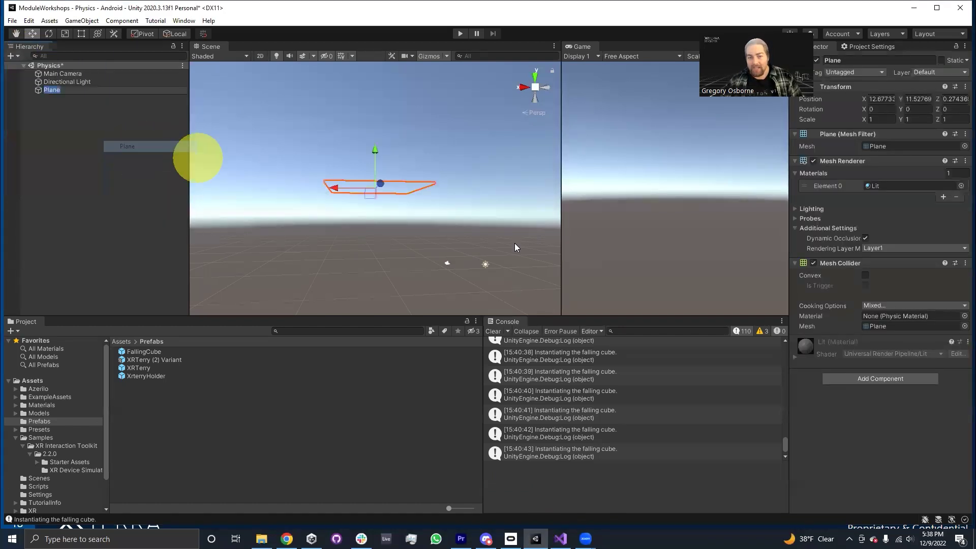
- Reset the Plane's transform to position 0, 0, 0 and bring the view in close
click(964, 87)
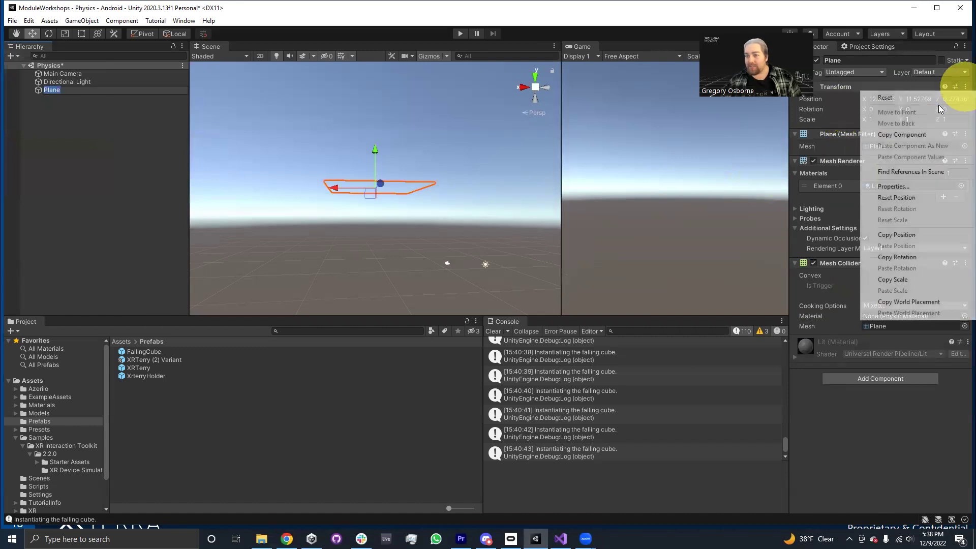
click(885, 95)
right_drag(419, 218, 548, 289)
key(w)
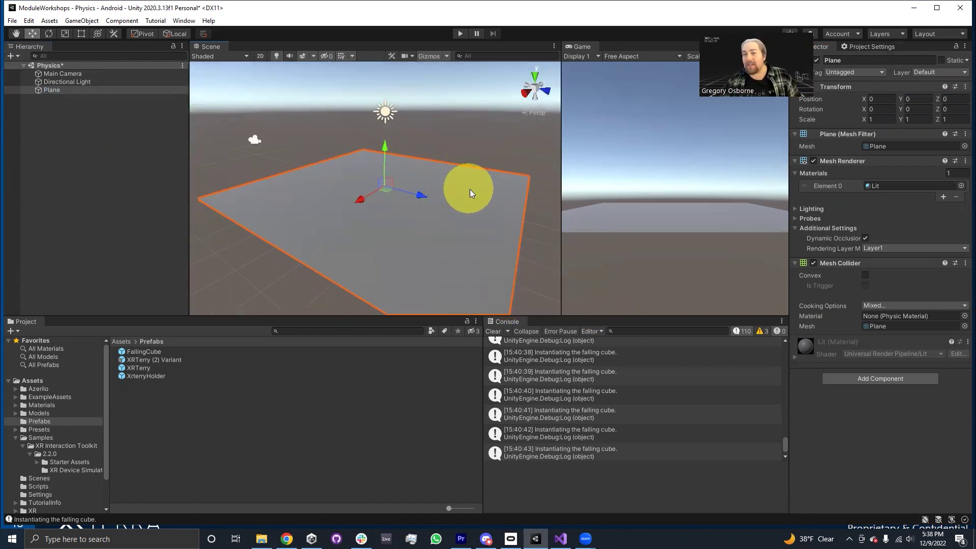
- Add a Cube and reset its transform to the origin
click(17, 57)
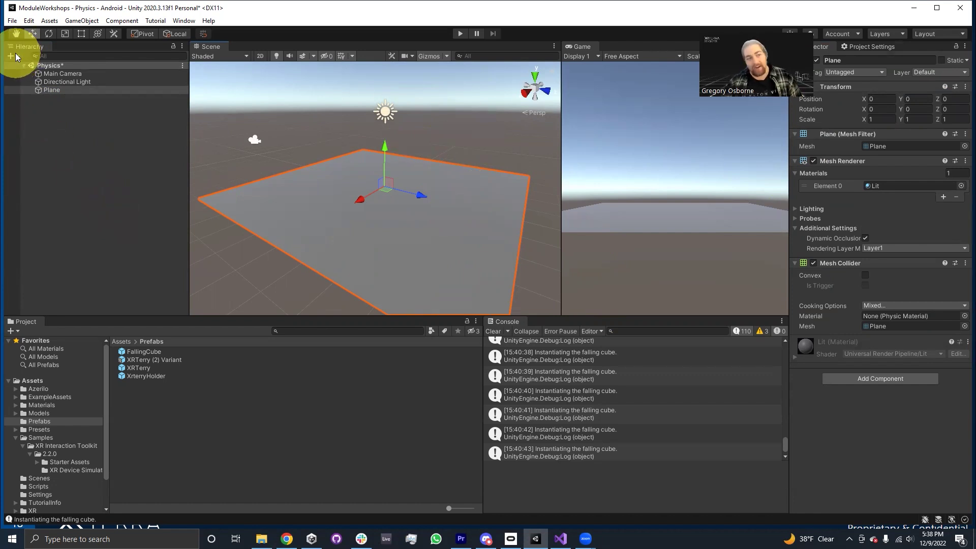
mouse_move(38, 102)
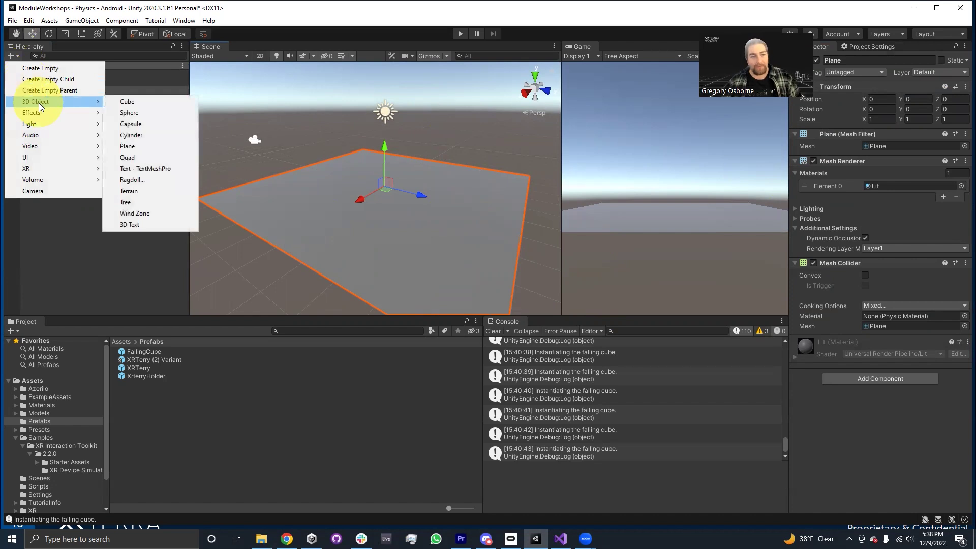
click(145, 104)
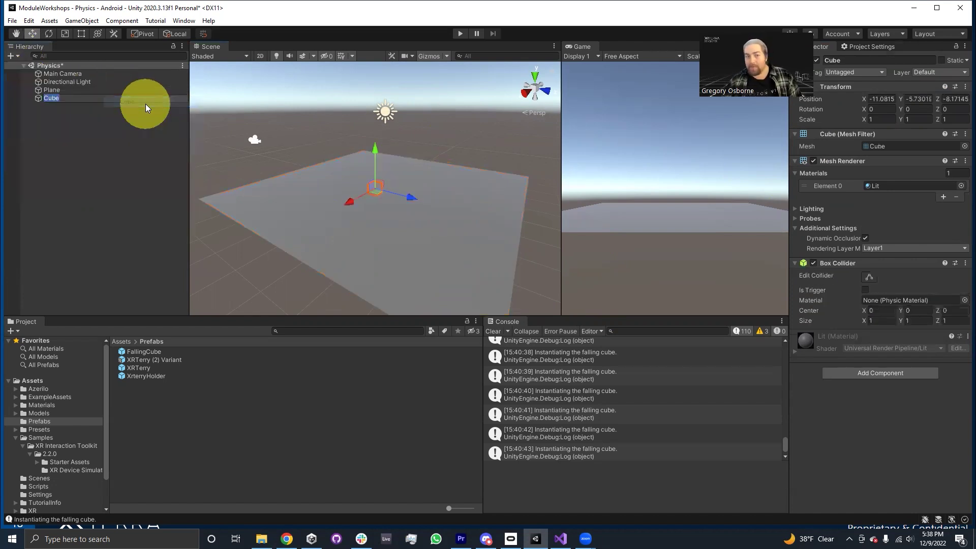
click(965, 87)
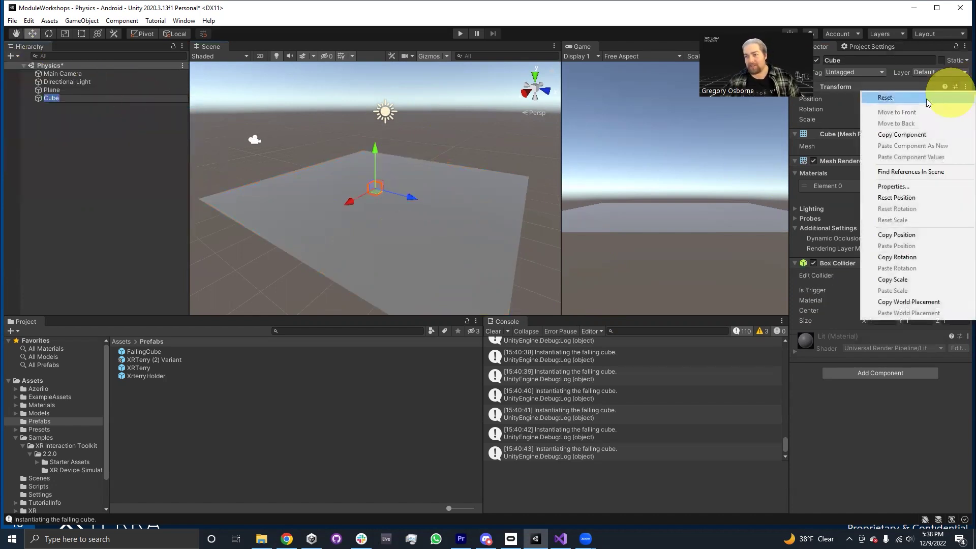
click(905, 96)
alt+drag(425, 207, 379, 45)
- Raise the Cube to Y 5.56 and tilt it to rotation X -30.81, Z 36.09
alt+drag(414, 174, 341, 135)
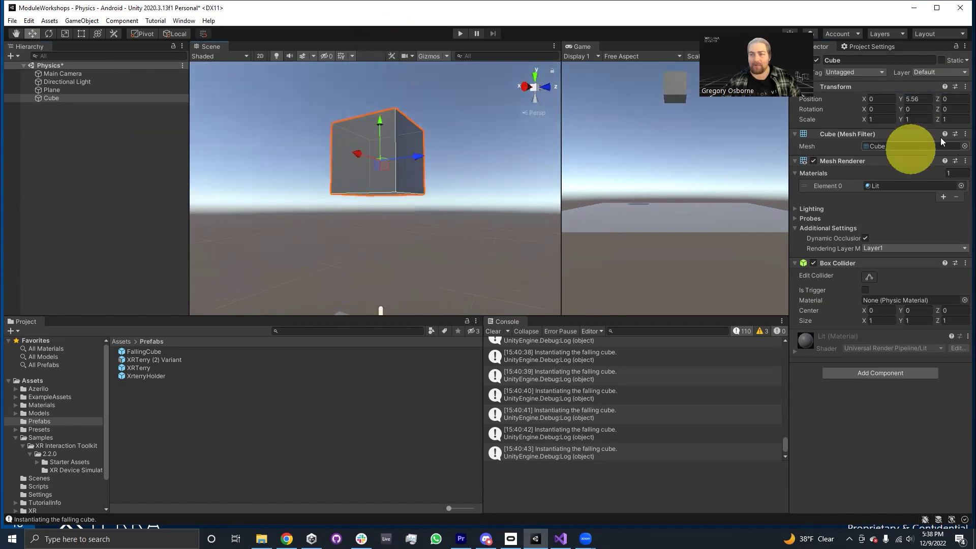
drag(865, 105, 585, 138)
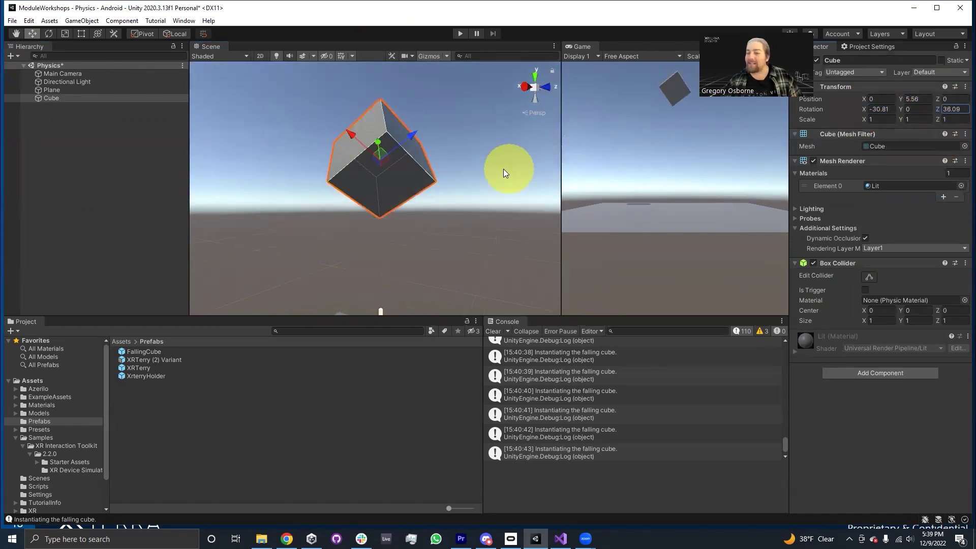
alt+drag(414, 212, 427, 261)
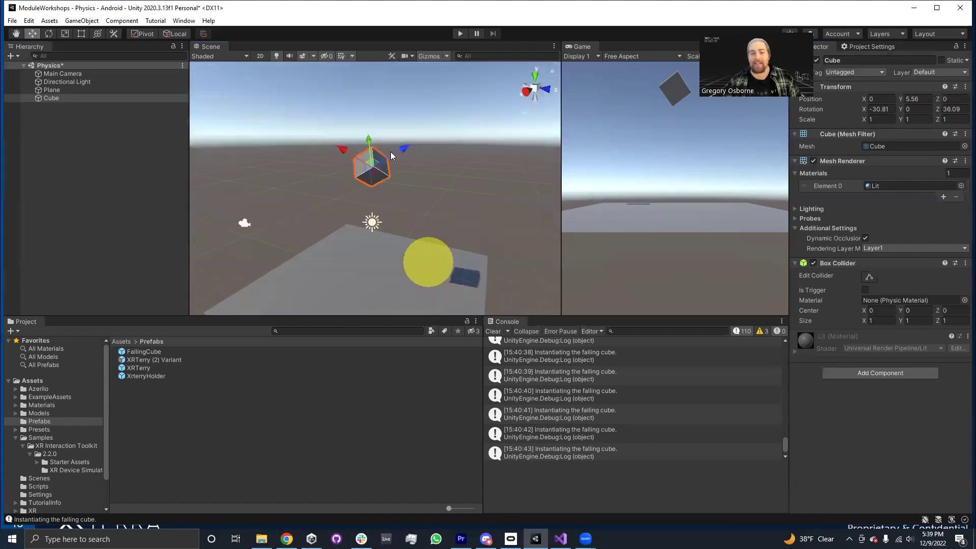
click(460, 33)
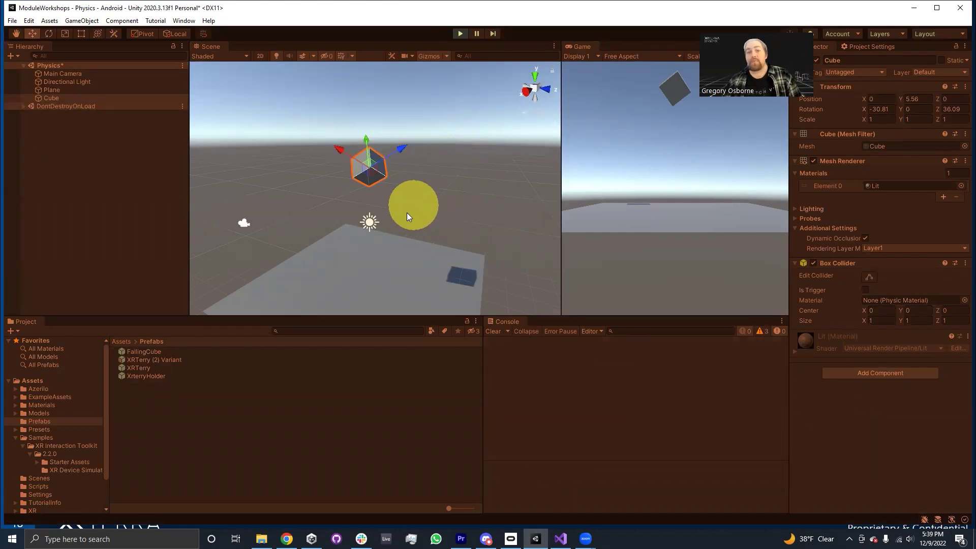
mouse_move(414, 207)
alt+mouse_down()
mouse_move(394, 235)
mouse_move(451, 276)
mouse_move(402, 194)
alt+mouse_up()
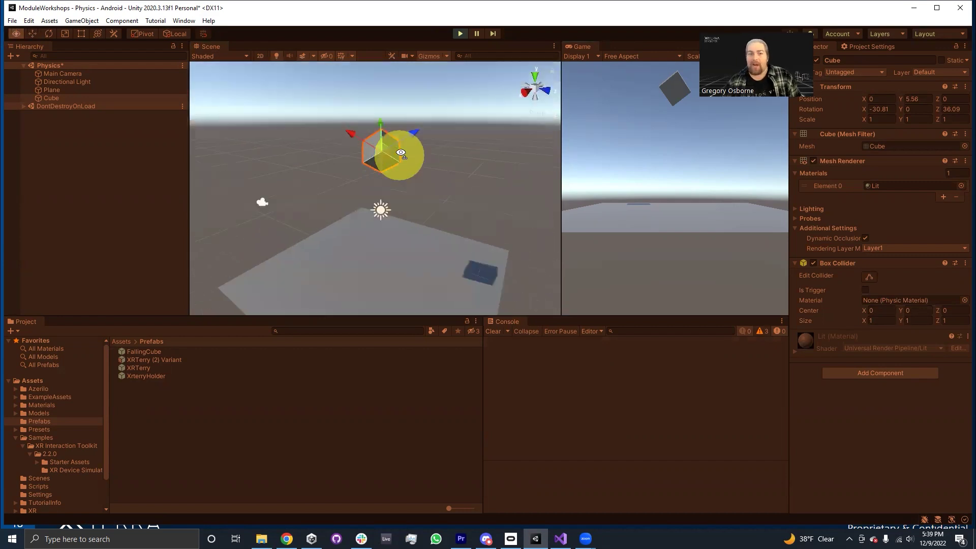
alt+drag(402, 152, 469, 83)
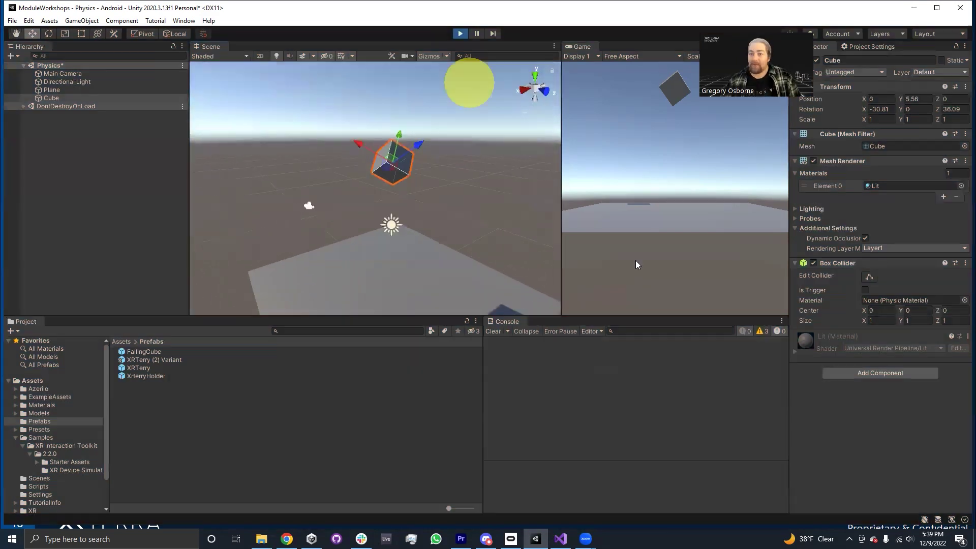
click(637, 265)
key(ctrl+p)
click(405, 192)
click(392, 214)
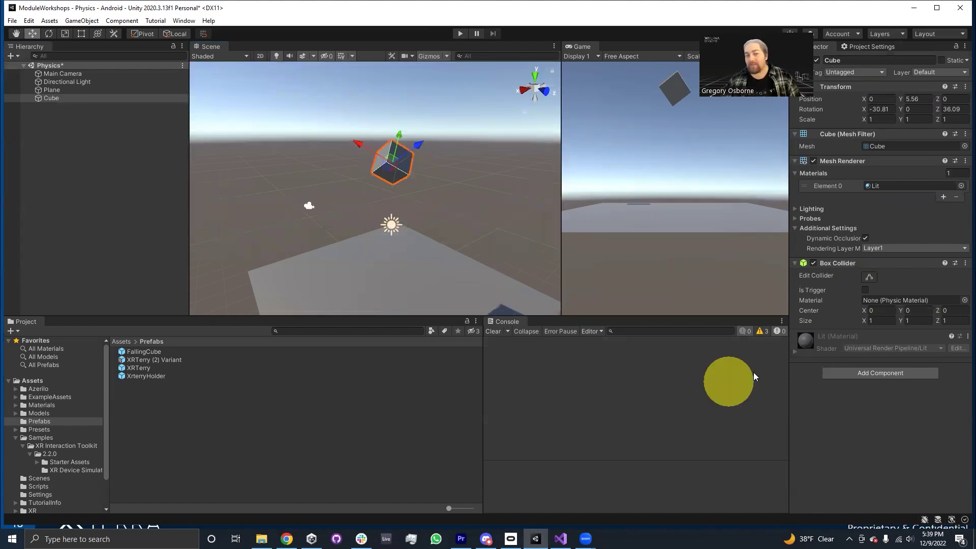
- Add a Rigidbody to the Cube and play the scene so it lands on the Plane at Y 0.5
click(878, 373)
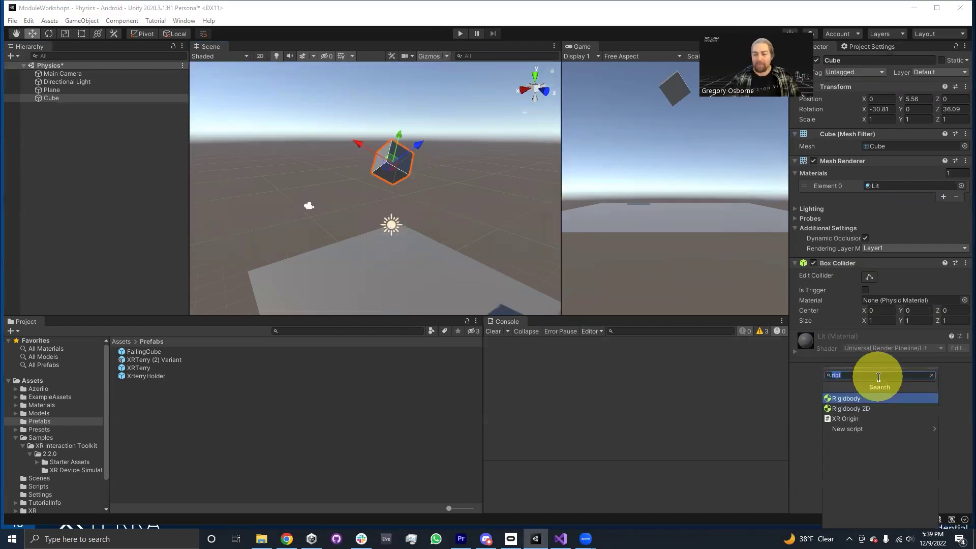
click(849, 399)
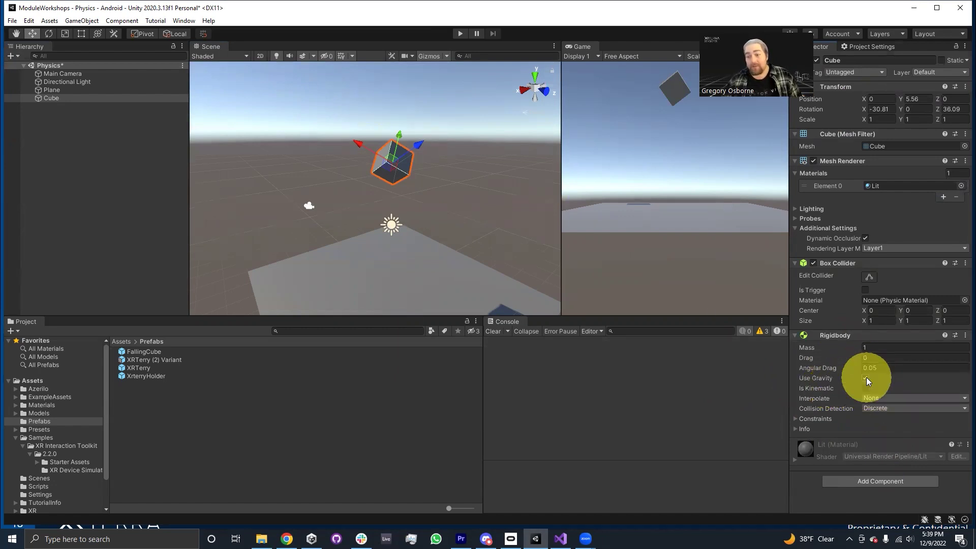
alt+drag(410, 224, 440, 148)
click(460, 34)
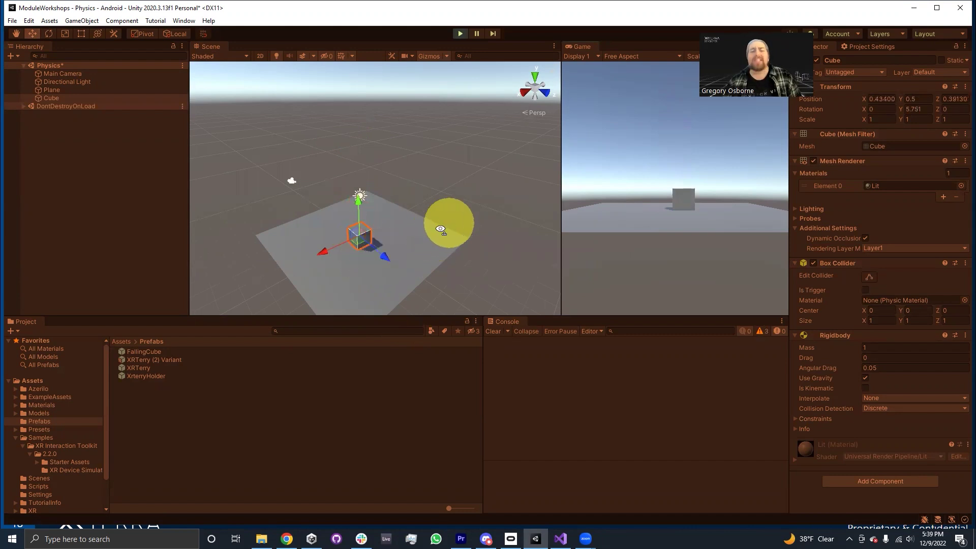
mouse_move(447, 224)
alt+mouse_down()
mouse_move(417, 266)
mouse_move(458, 270)
mouse_move(412, 240)
mouse_move(453, 237)
alt+mouse_up()
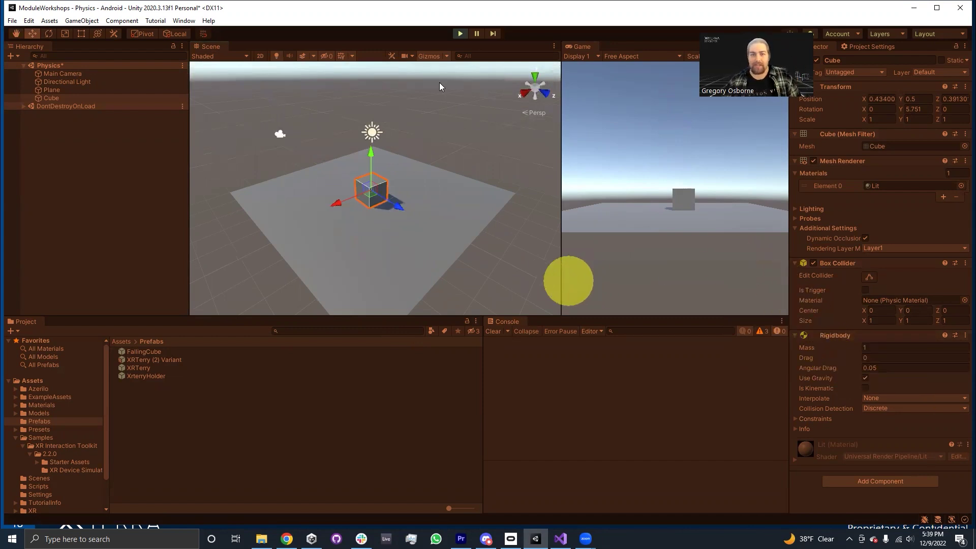
- Stop play, duplicate the Cube as Cube (1), reset it and raise it to Y 2.79
click(460, 33)
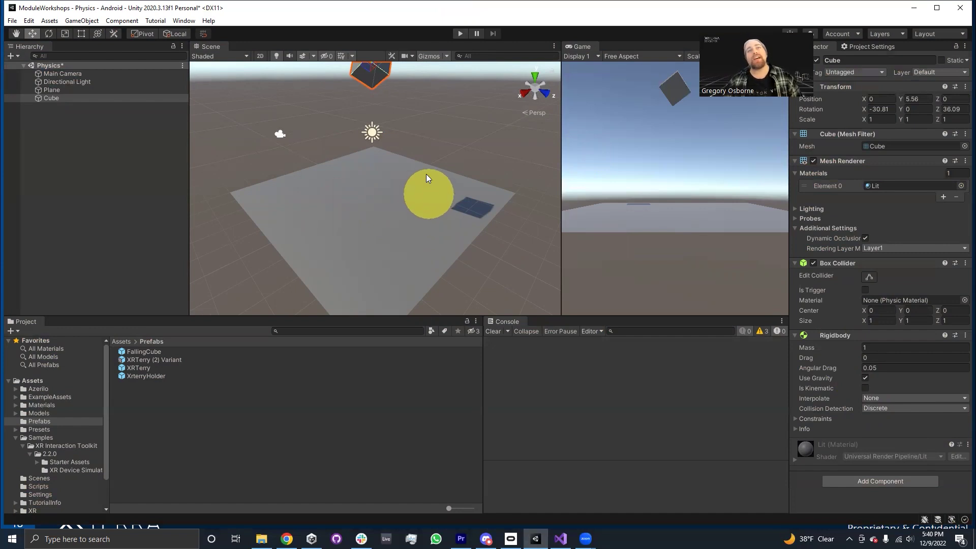
alt+drag(327, 224, 393, 157)
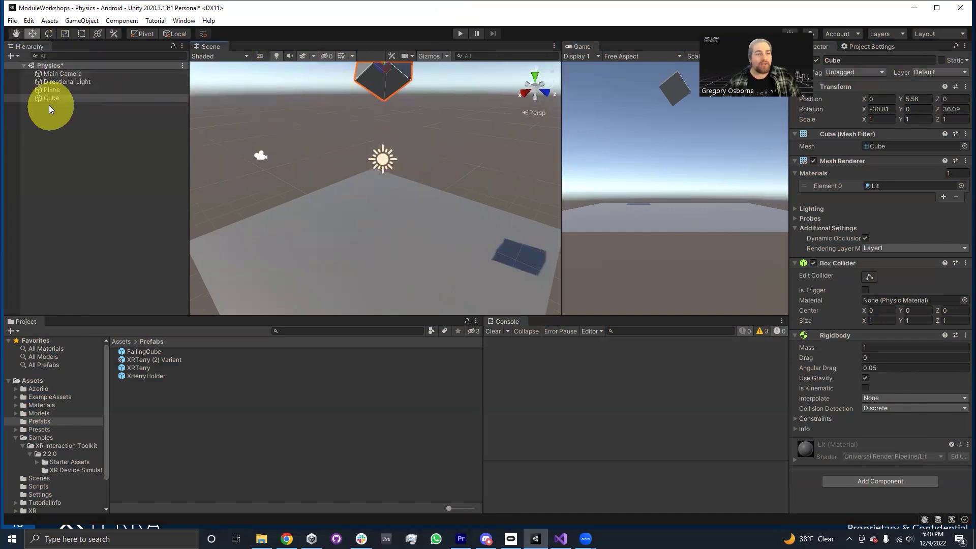
key(ctrl+d)
key(f)
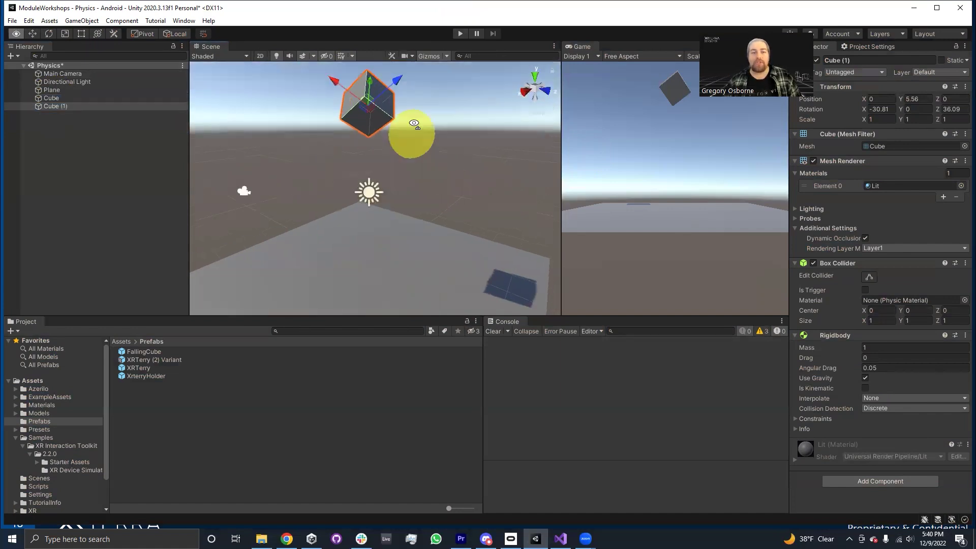
click(966, 87)
click(885, 98)
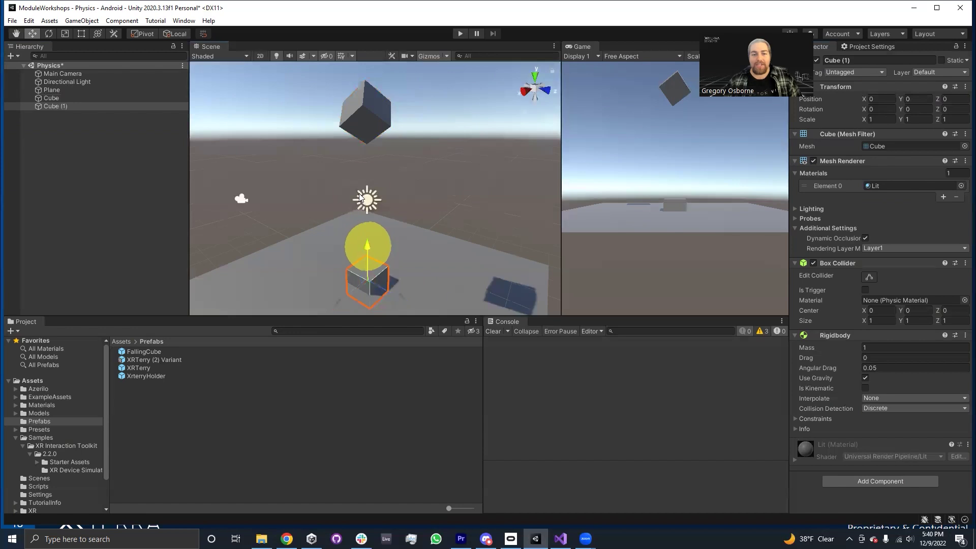
drag(366, 246, 361, 168)
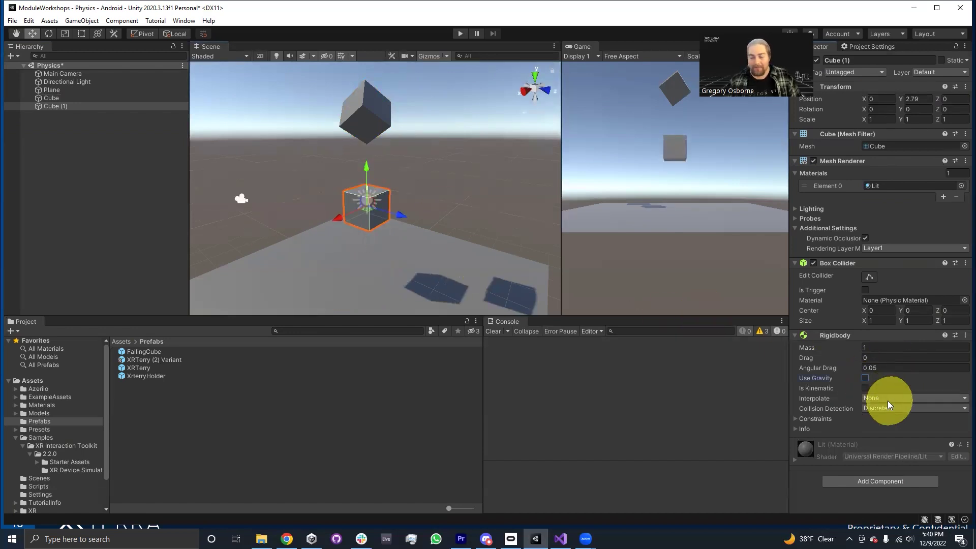
- Select the upper tilted Cube and play the scene to watch both cubes fall
scroll(404, 197, up, 2)
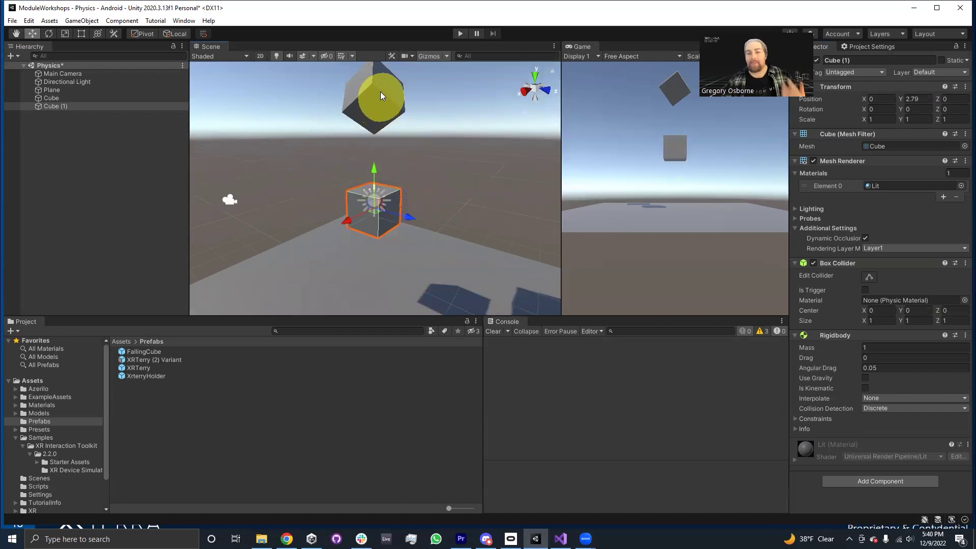
click(375, 97)
click(460, 34)
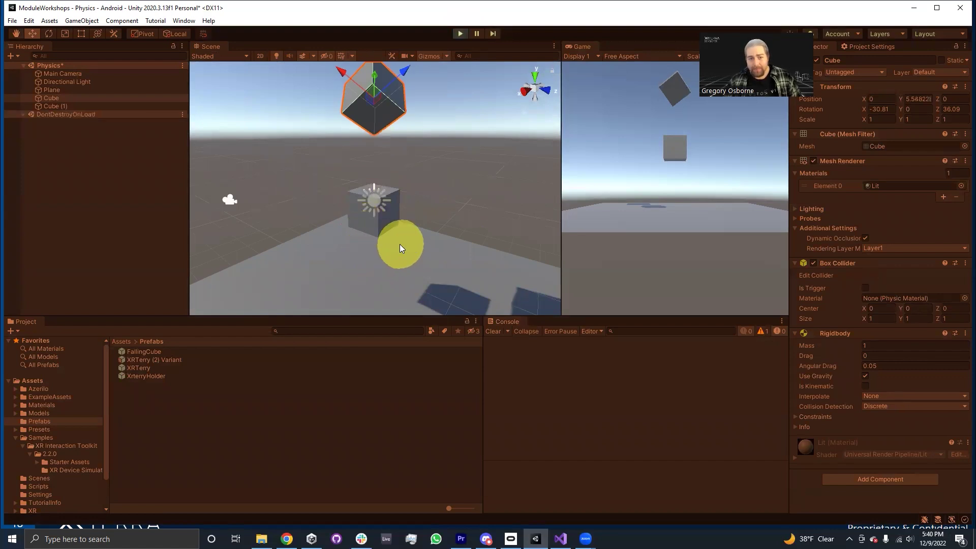
alt+drag(444, 260, 433, 199)
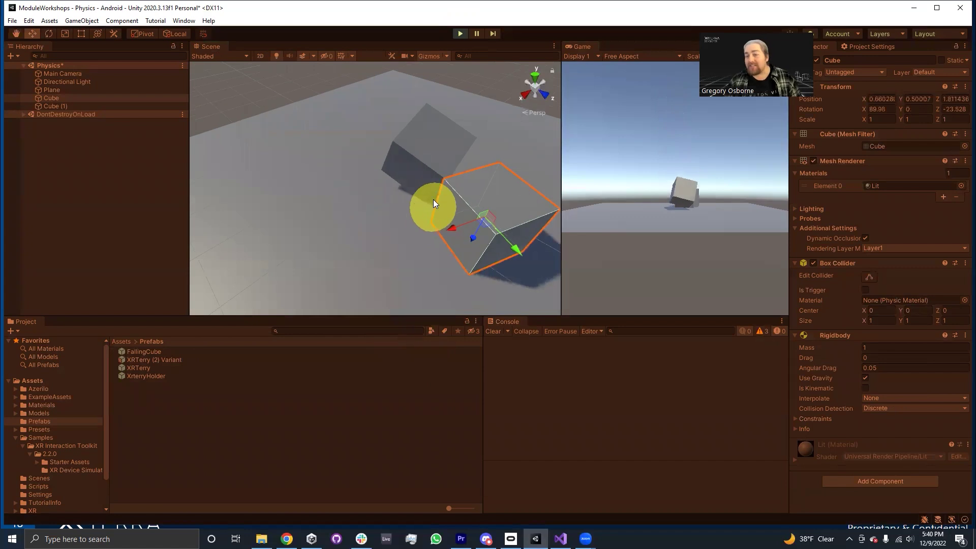
- Stop play and tick Is Kinematic on Cube (1)'s Rigidbody
click(463, 36)
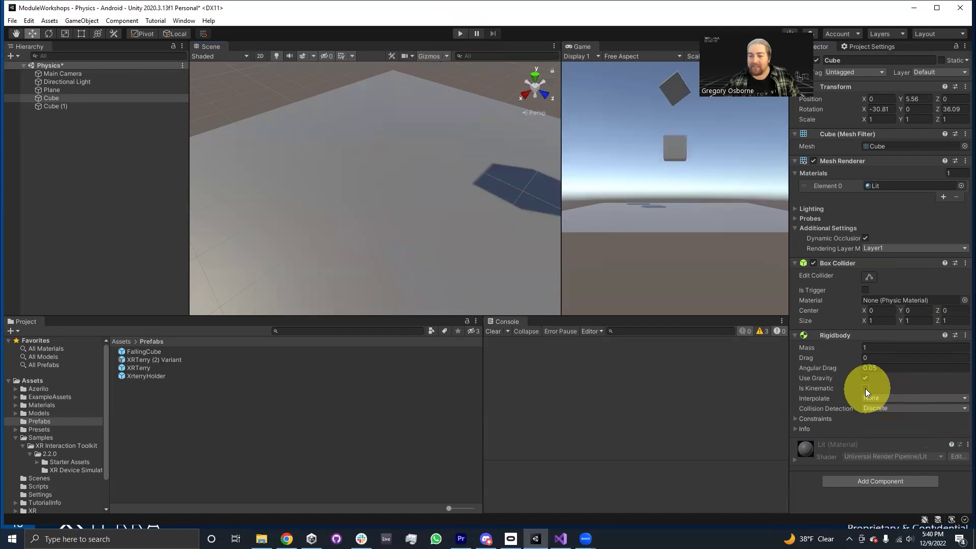
click(68, 107)
key(f)
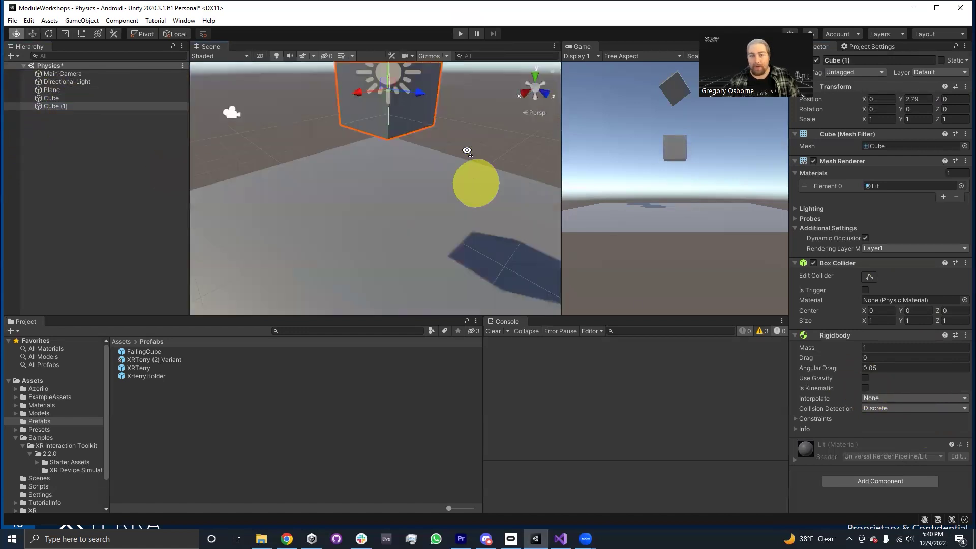
click(866, 388)
scroll(383, 186, down, 3)
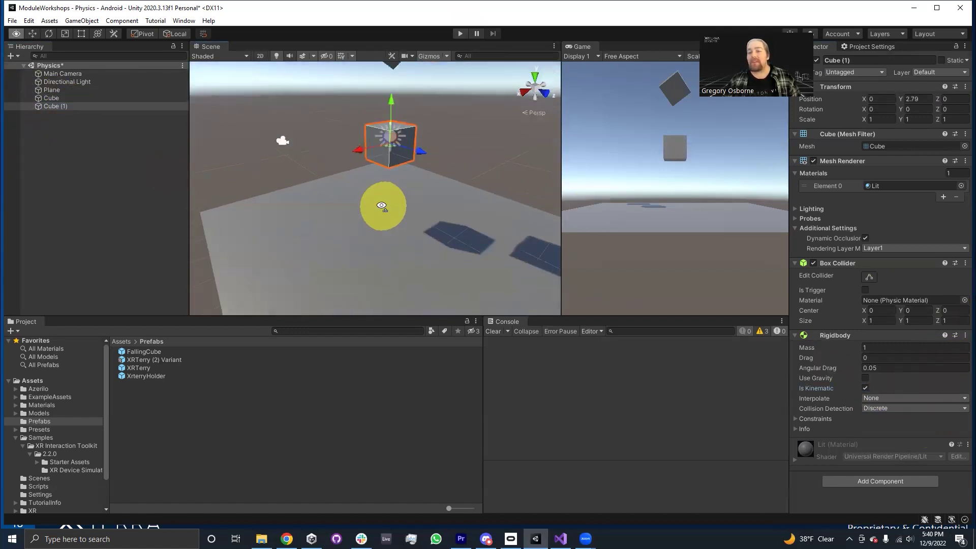
- Play the scene and drag Cube (1) down to Y 0.79, pushing the fallen cube across the plane
click(460, 33)
click(387, 80)
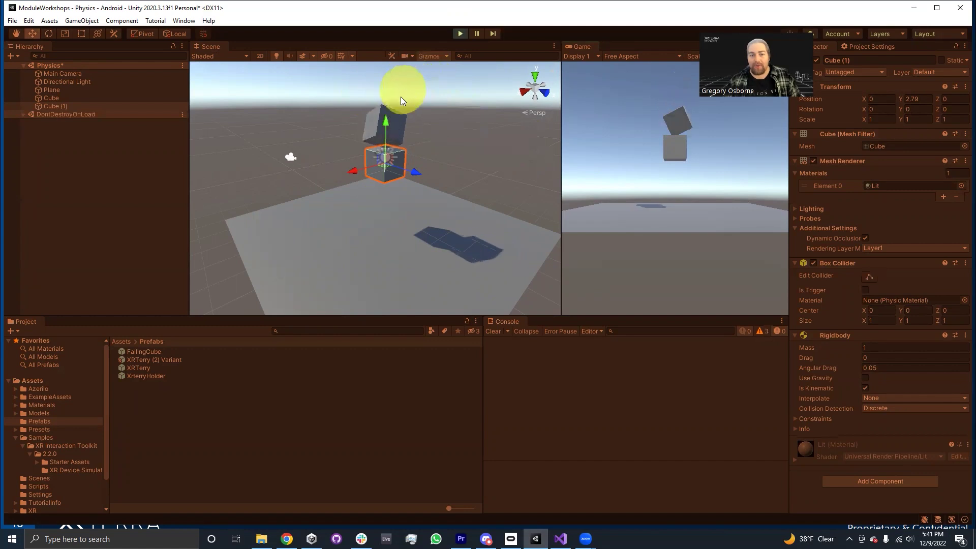
drag(389, 124, 389, 175)
drag(370, 226, 278, 262)
drag(336, 259, 301, 212)
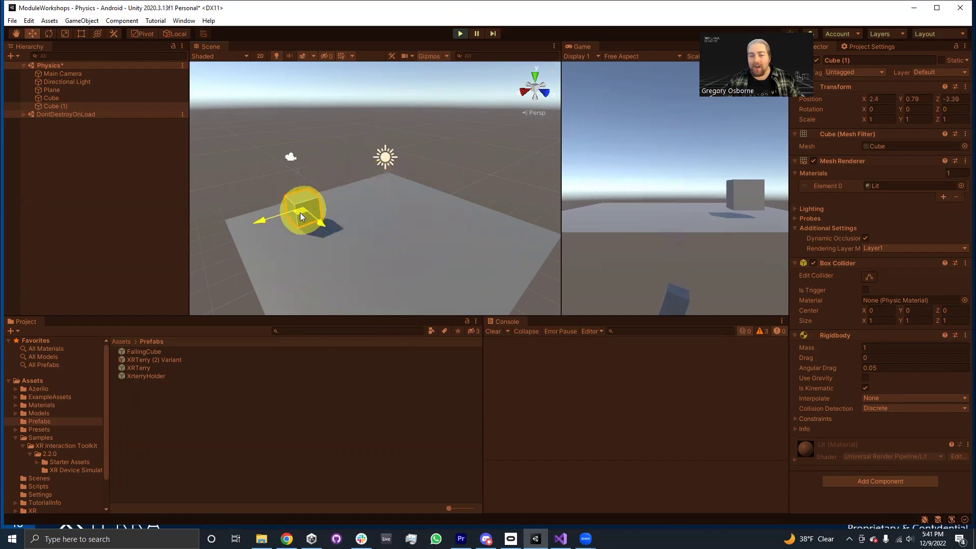
- Exit play mode, delete Cube (1) from the Hierarchy, and select the remaining Cube
click(460, 33)
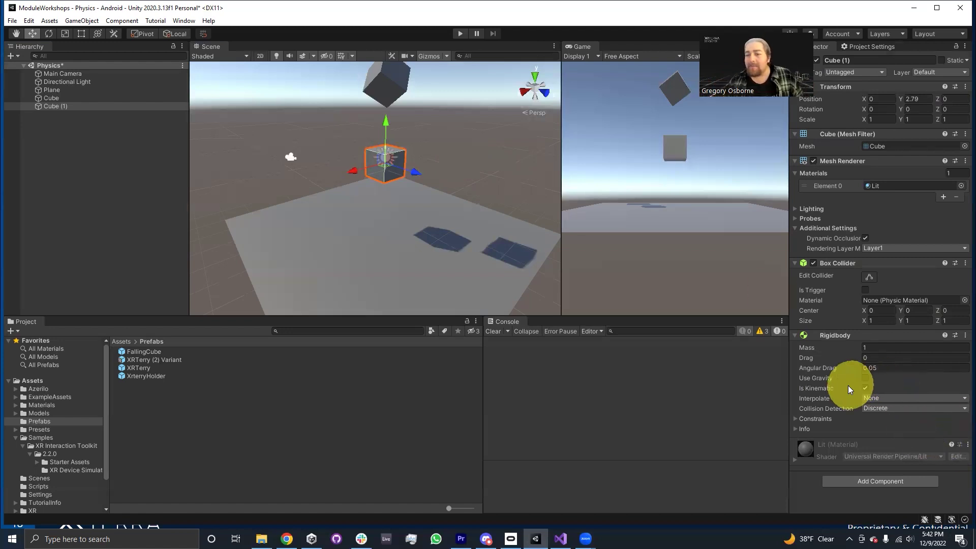
right_drag(427, 254, 436, 222)
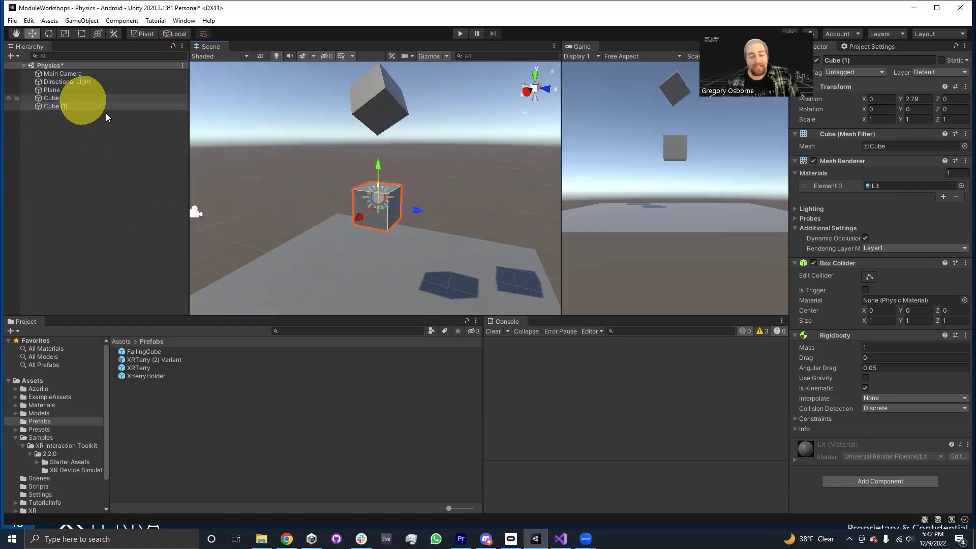
right_click(62, 105)
click(120, 184)
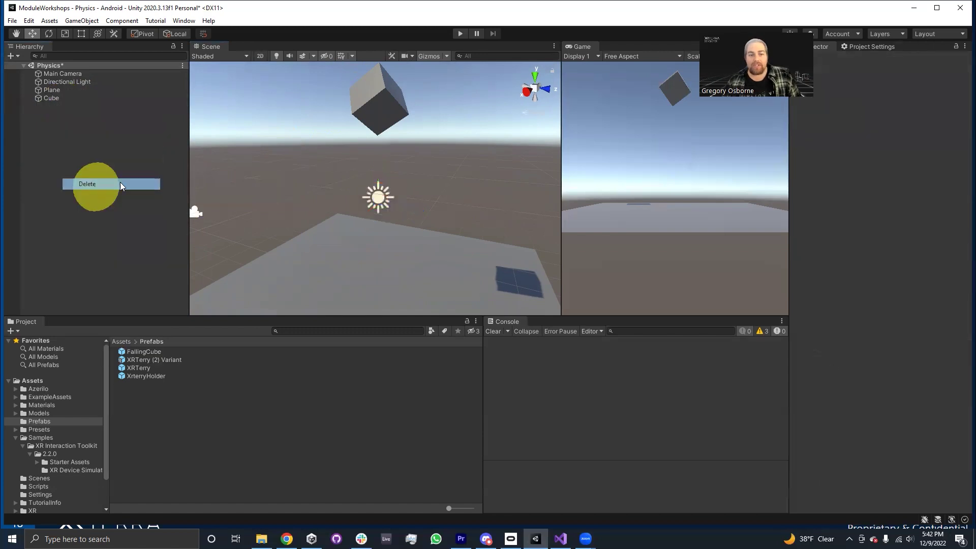
click(379, 102)
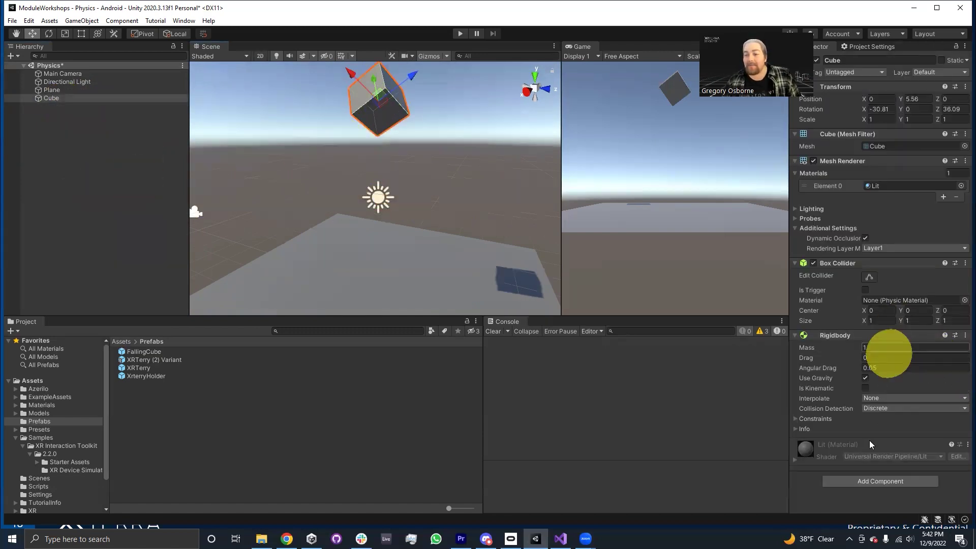
- Add a Sphere Collider to the Cube centred at X -2.03, Z -2.37, then play the scene
click(881, 486)
text(sphere)
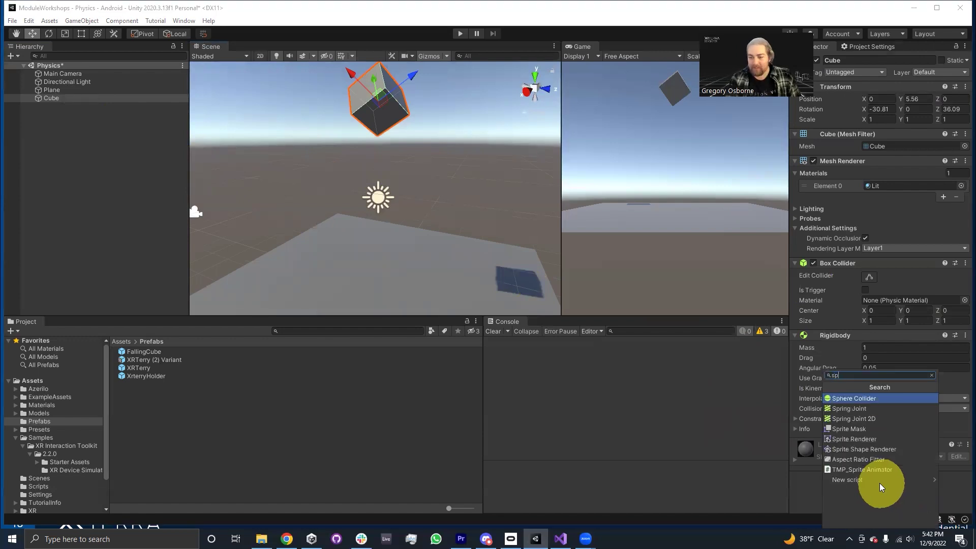
key(Return)
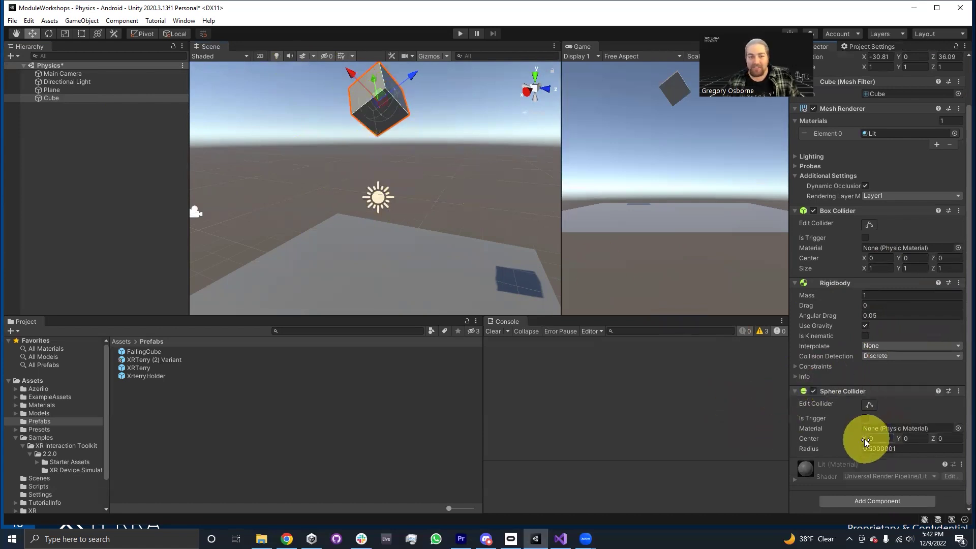
drag(864, 442, 829, 443)
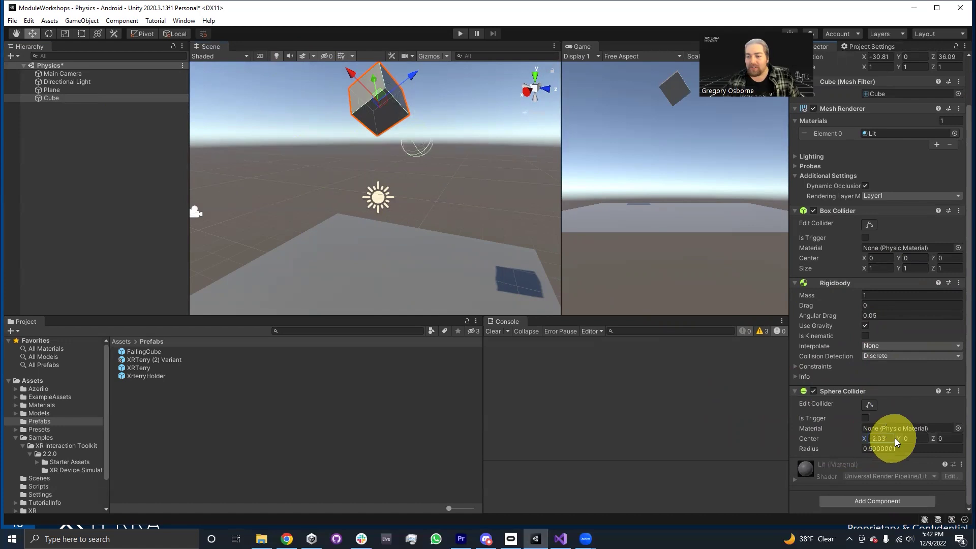
drag(933, 439, 891, 440)
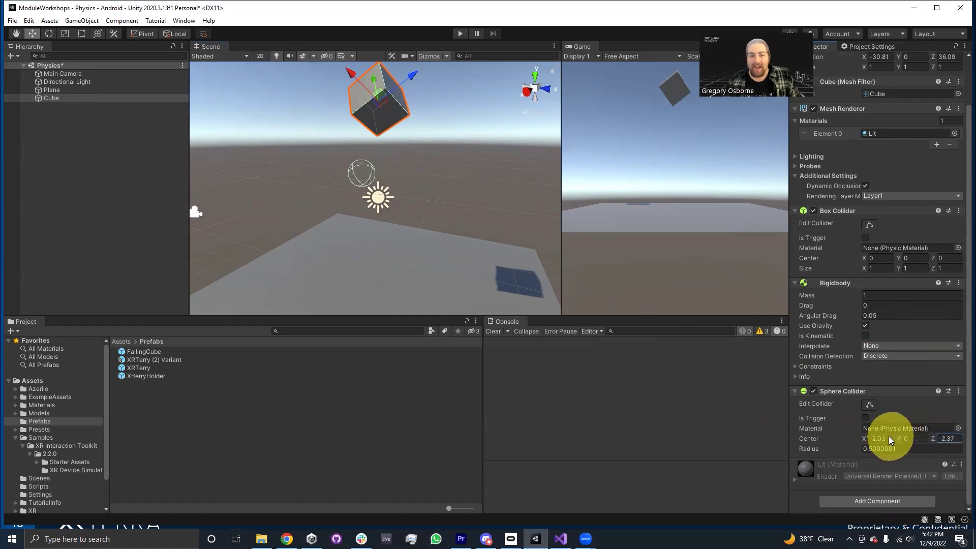
alt+drag(338, 212, 386, 105)
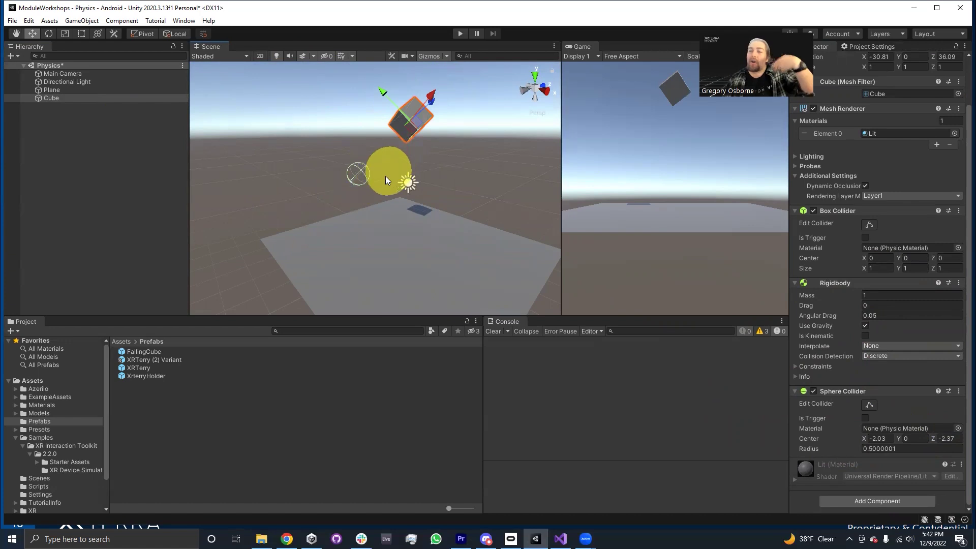
click(461, 34)
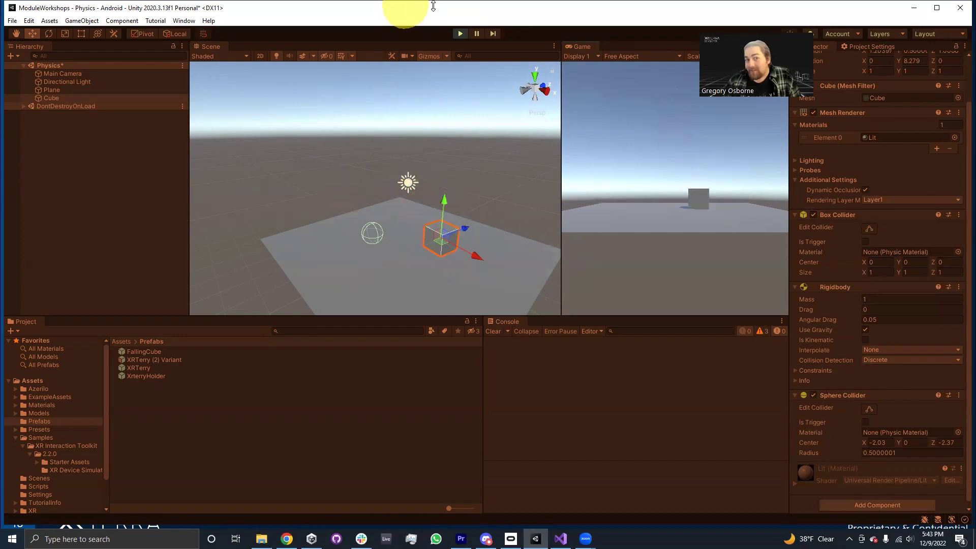
- Stop play and remove the Sphere Collider from the Cube
click(460, 34)
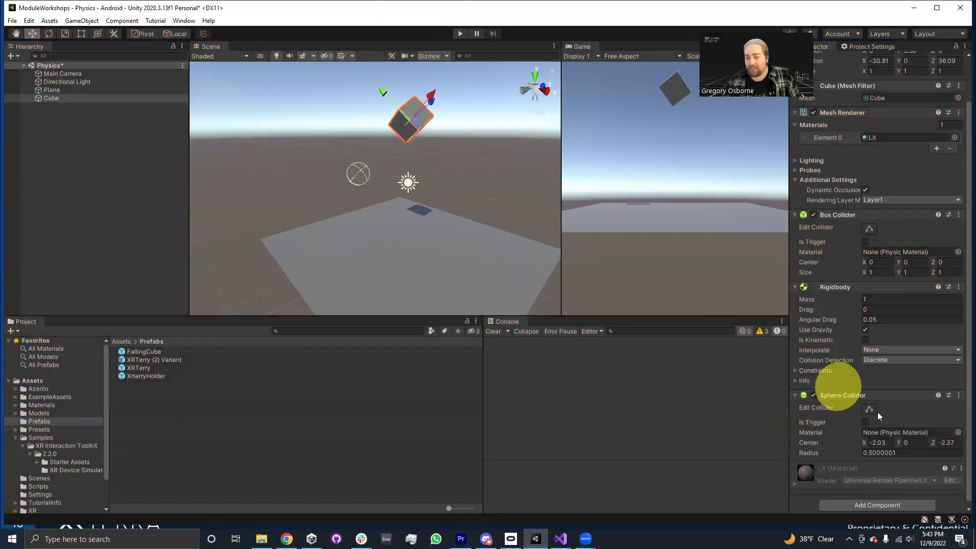
click(958, 395)
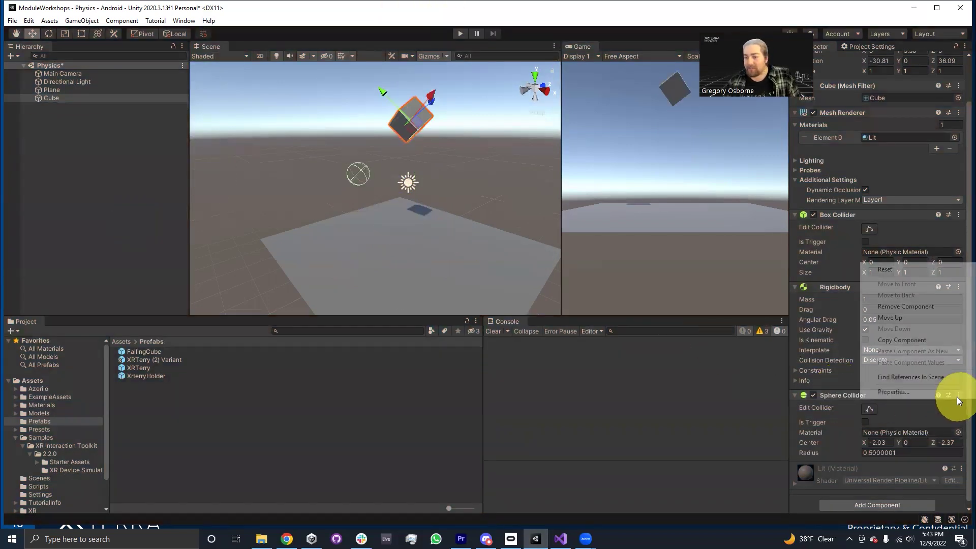
click(907, 306)
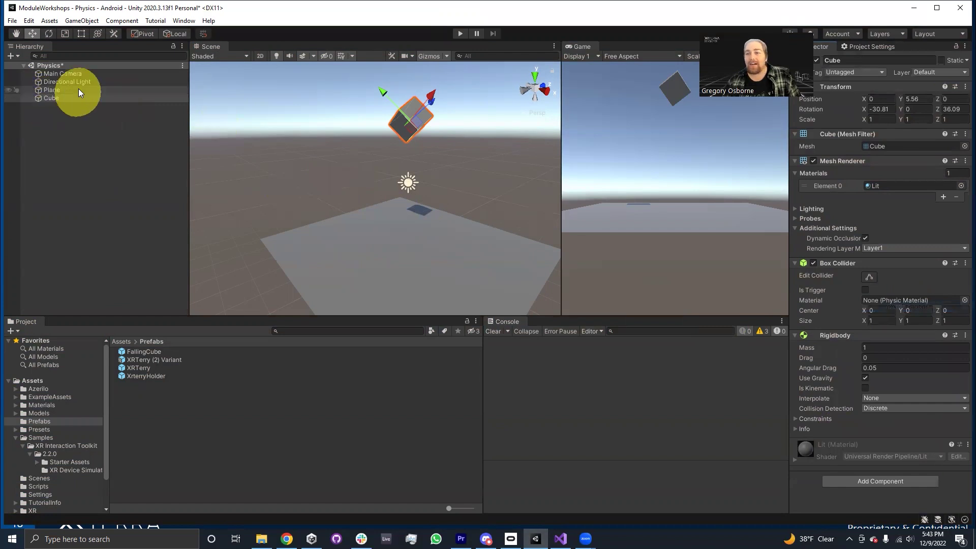
- Create a child Sphere under the Cube and position it near X -3.45, Y -1.49
right_click(46, 99)
mouse_move(87, 244)
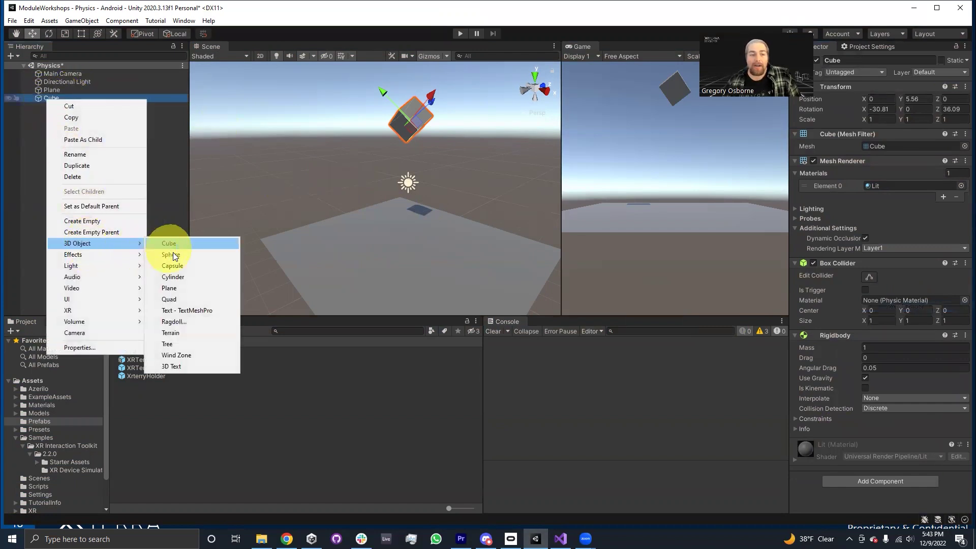
click(169, 255)
right_drag(407, 157, 381, 136)
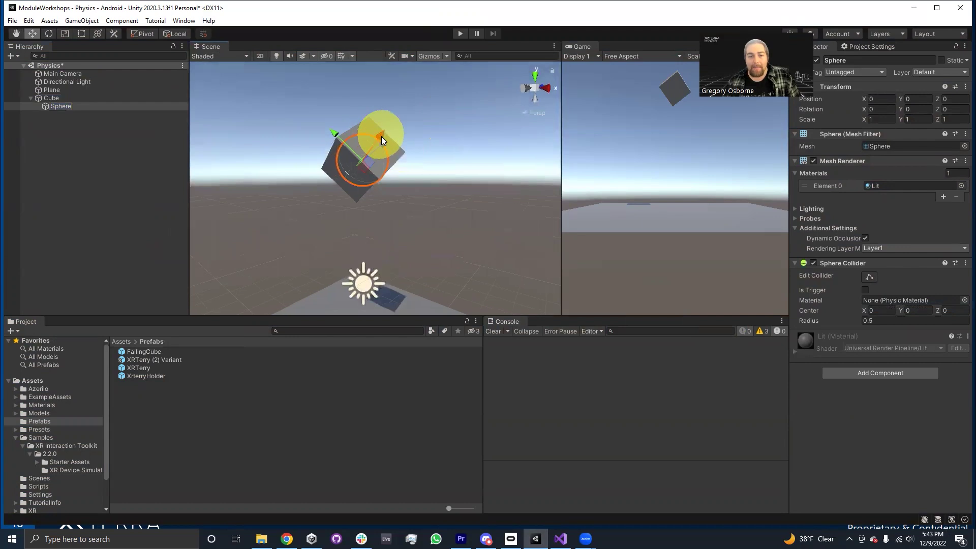
drag(381, 136, 349, 224)
right_drag(349, 225, 398, 213)
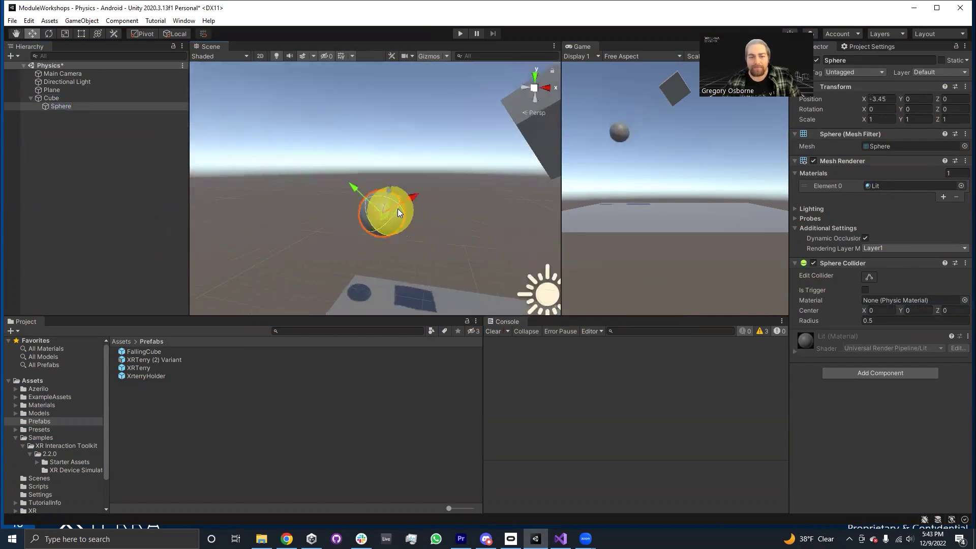
drag(356, 191, 524, 284)
right_drag(435, 236, 251, 206)
- Review the Sphere and Cube's components, then test-run the compound collider and stop
click(56, 106)
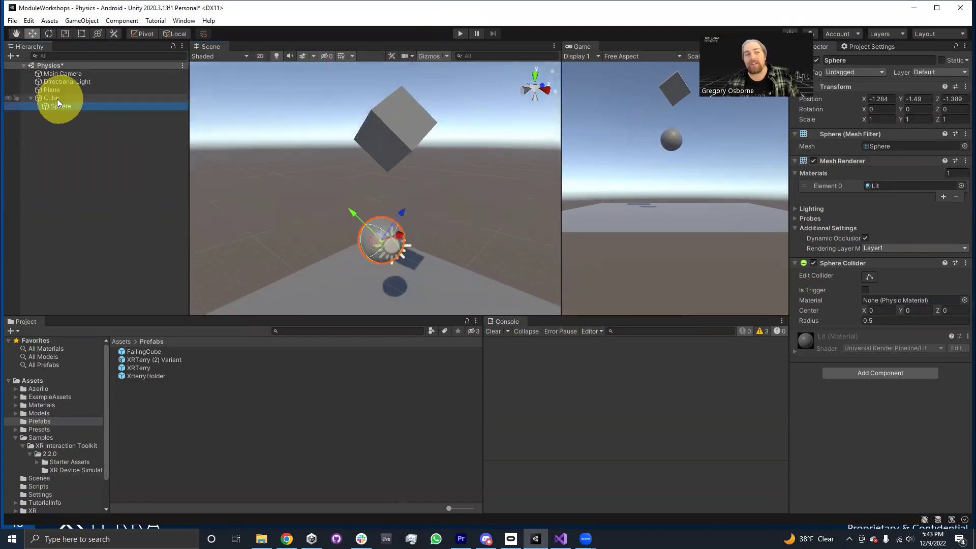
click(57, 99)
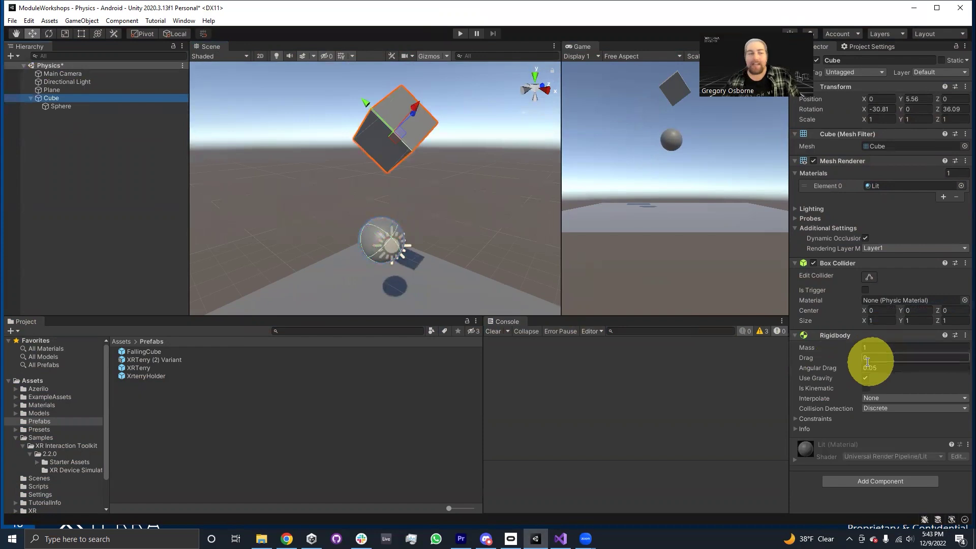
click(75, 113)
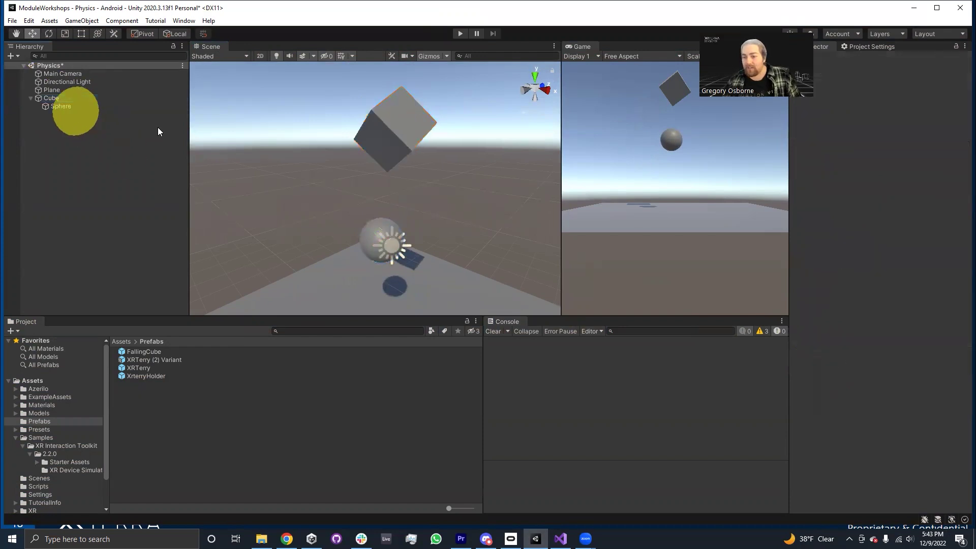
click(64, 106)
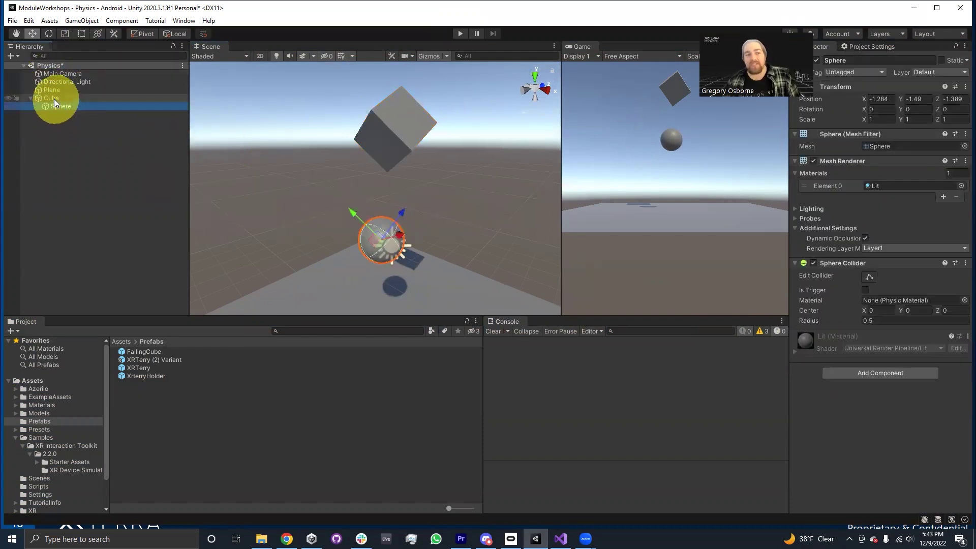
click(54, 99)
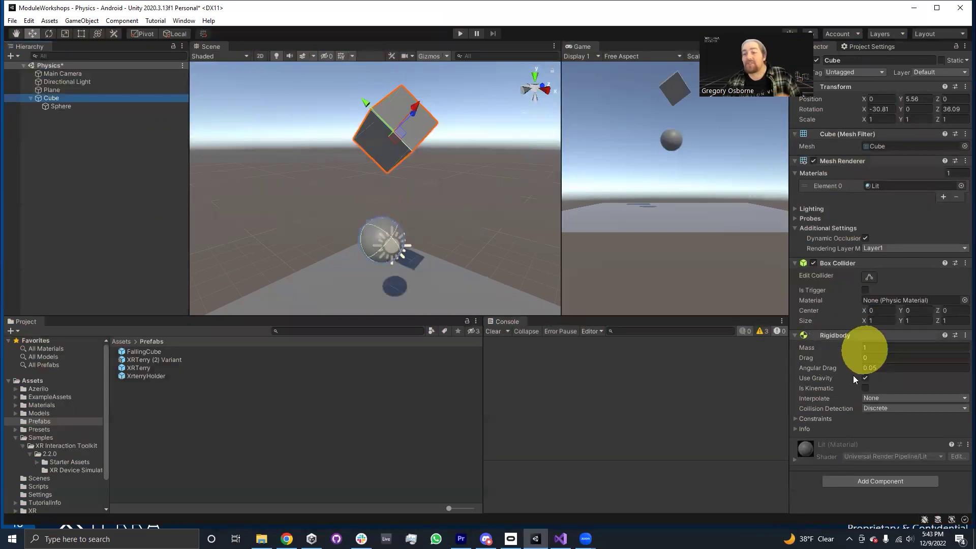
click(461, 34)
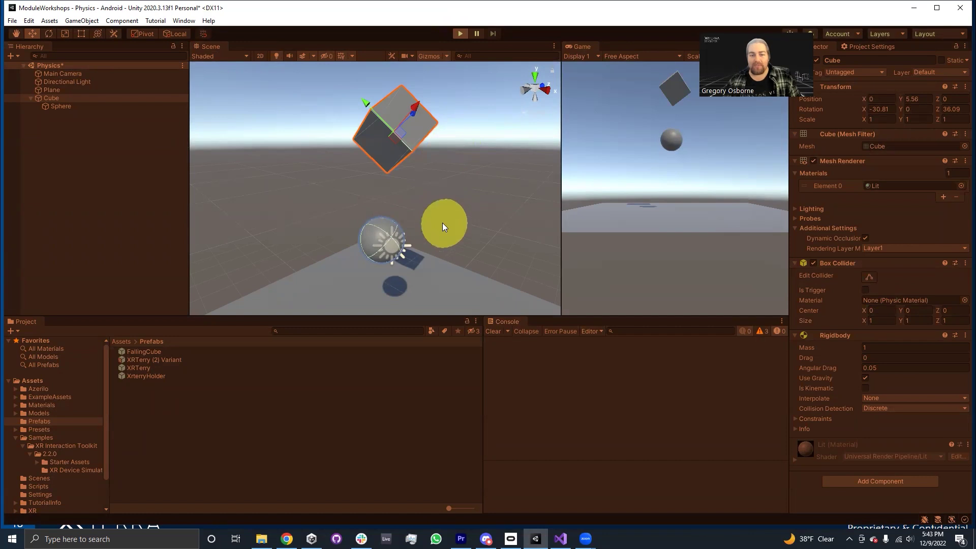
right_drag(421, 269, 402, 260)
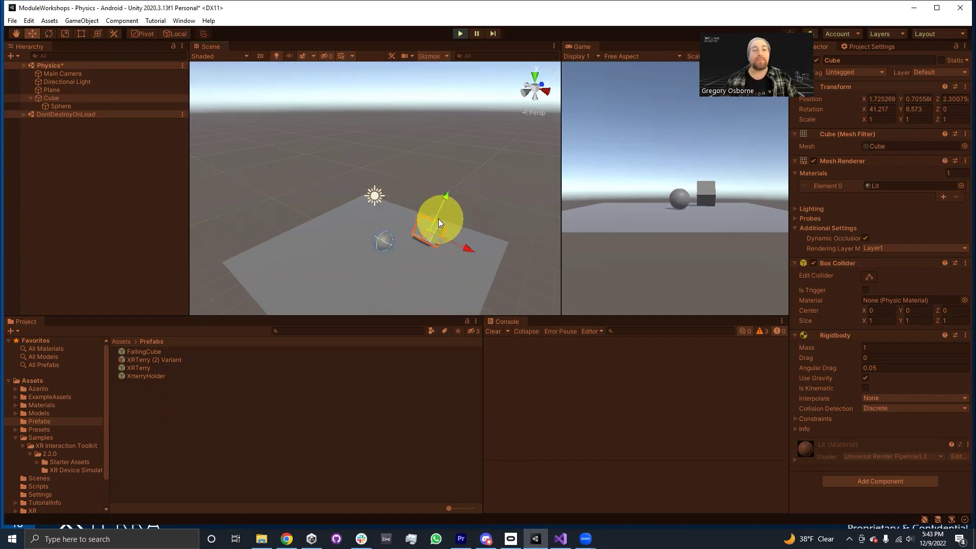
key(ctrl+p)
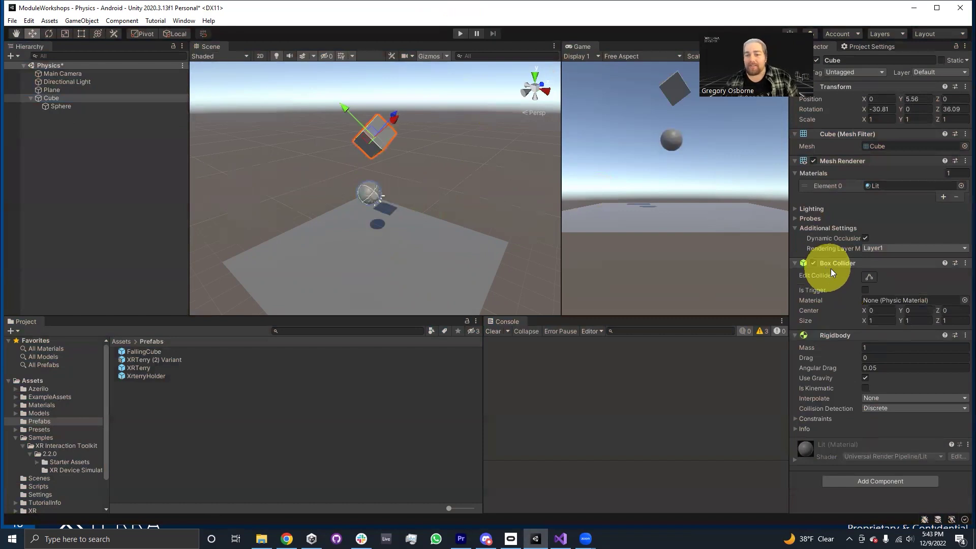
- Re-enable the Cube's Box Collider and set the Sphere's collider to Is Trigger
click(814, 263)
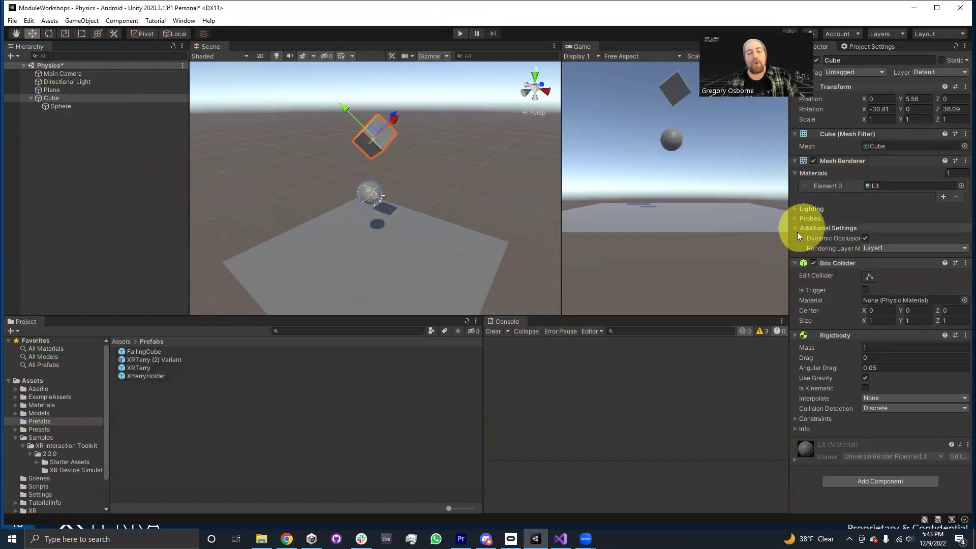
click(60, 106)
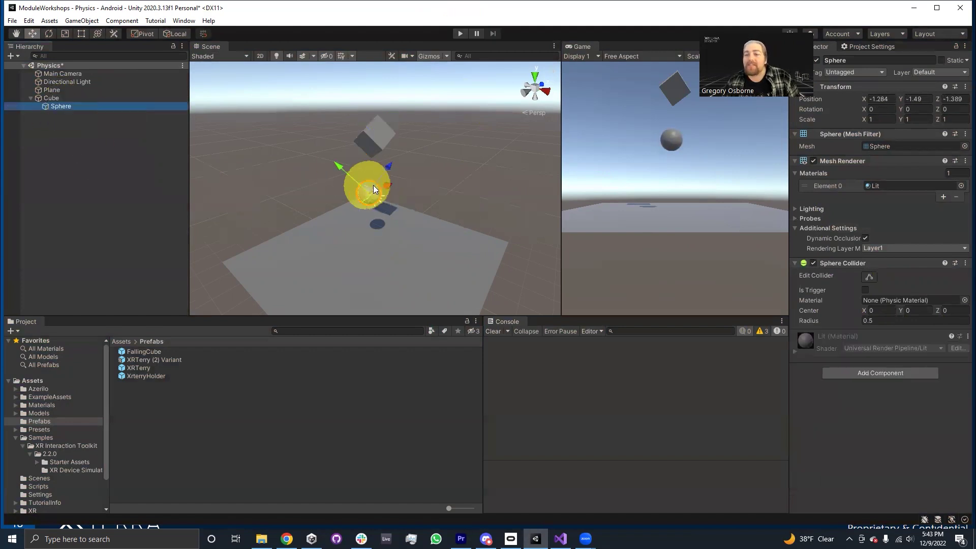
click(865, 290)
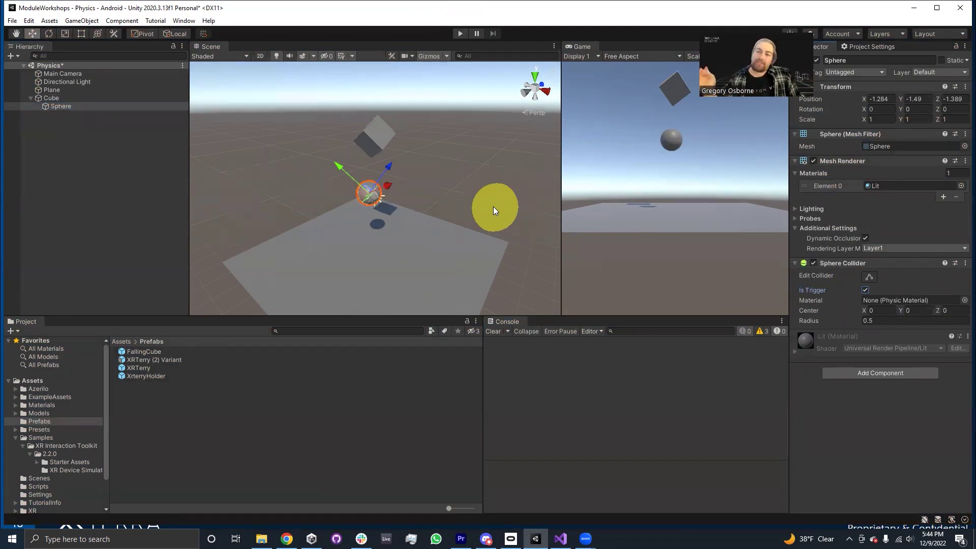
- Play the scene to test the trigger setup, then stop it
right_drag(398, 140, 387, 178)
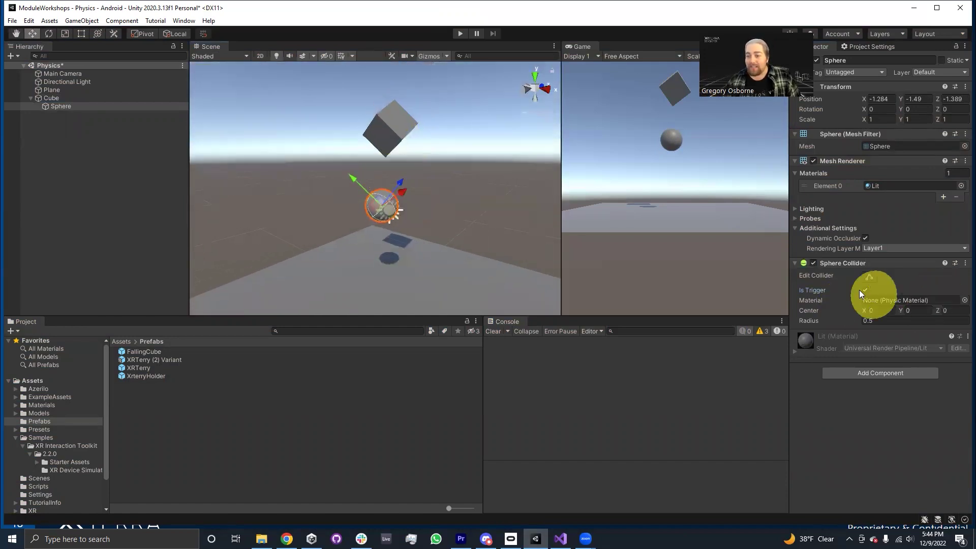
click(461, 33)
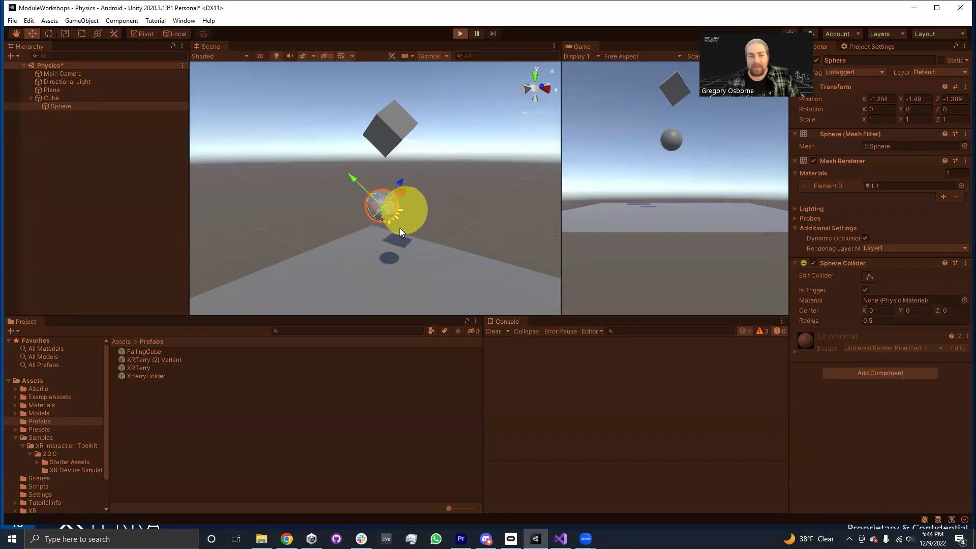
right_drag(453, 191, 447, 234)
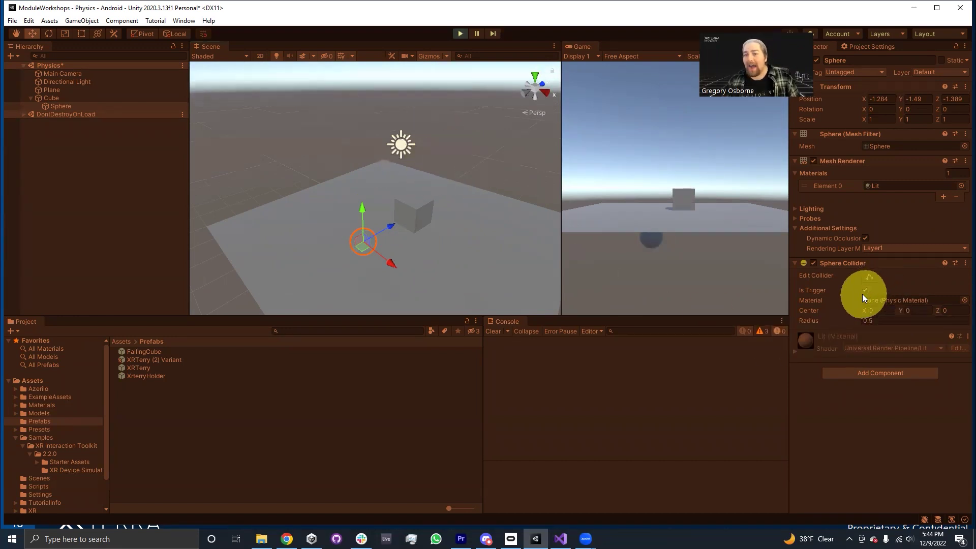
key(ctrl+p)
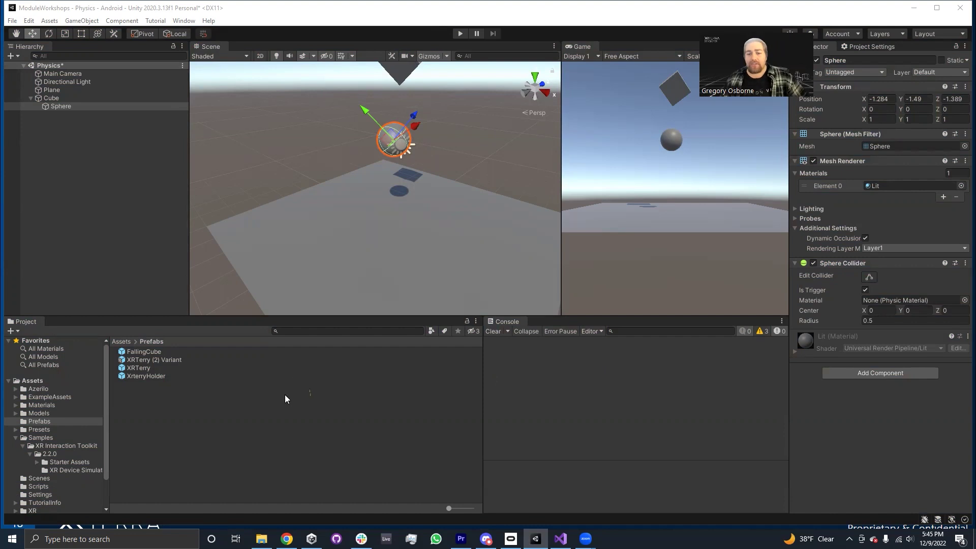
- Create a new Physic Material asset in the top-level Assets folder and name it 'Bouncy'
click(34, 380)
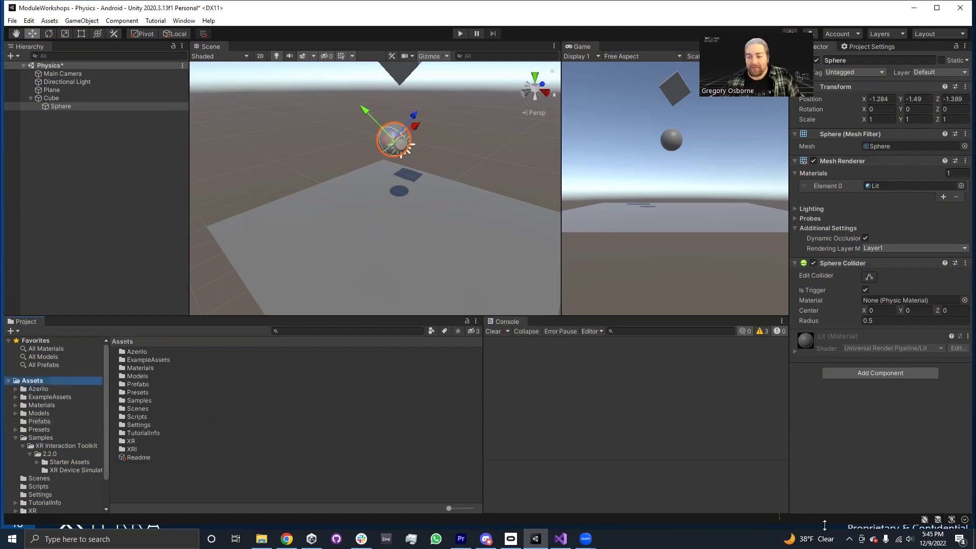
click(849, 539)
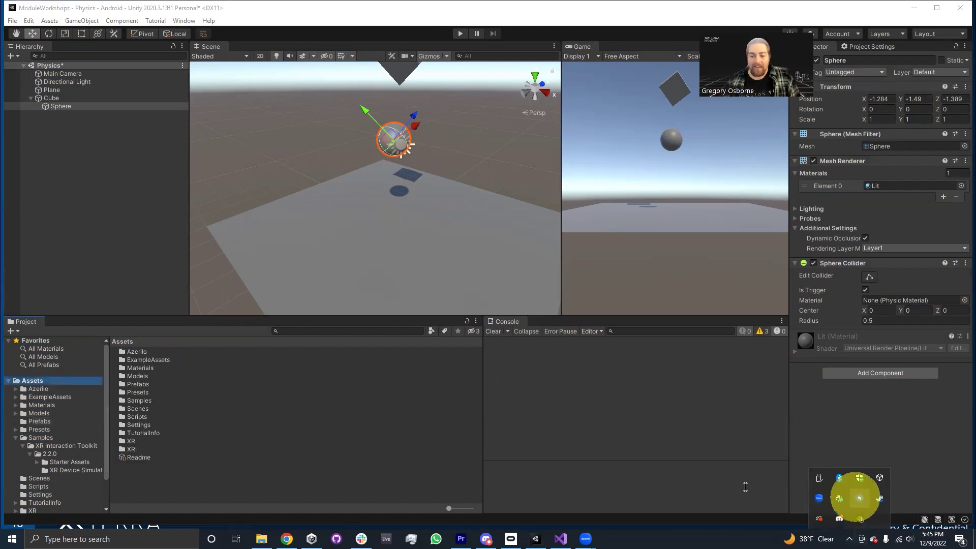
right_click(135, 478)
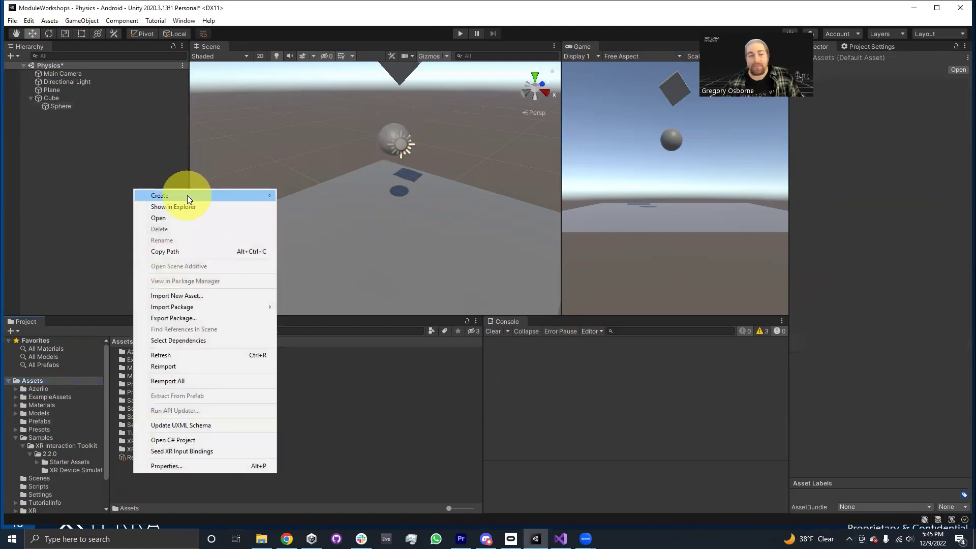
mouse_move(171, 195)
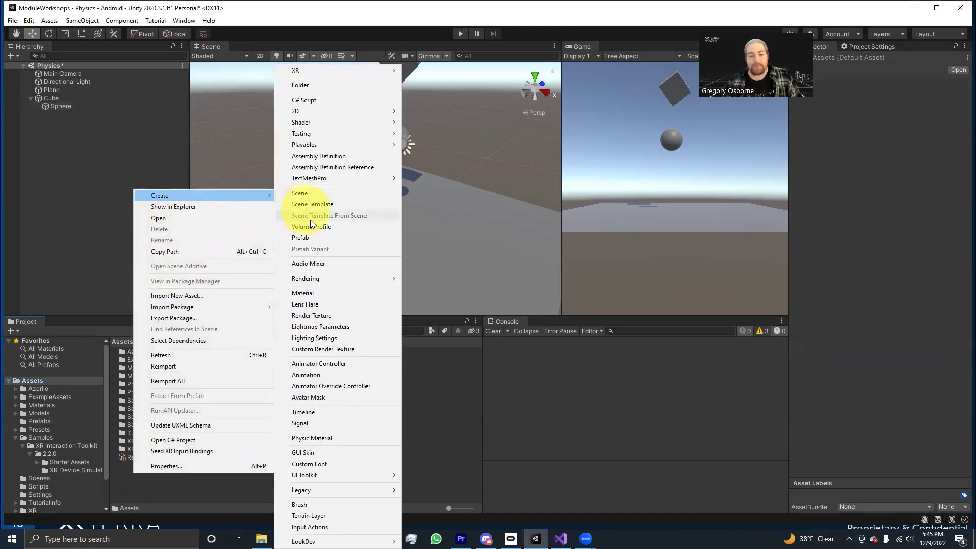
click(318, 438)
text(Bouncy)
key(Return)
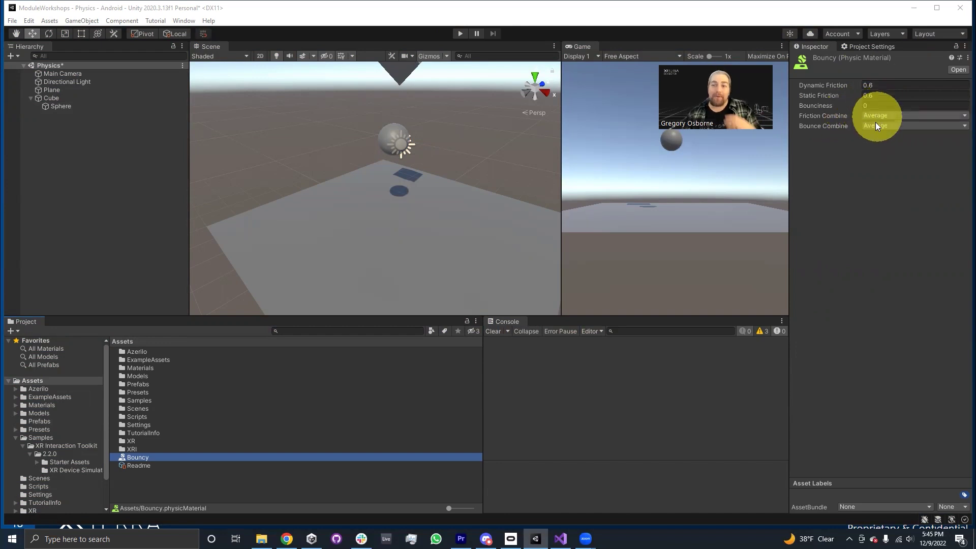
- Set the Bouncy material's Bounciness to 1, keeping Static Friction at 0.6, and select the Plane
click(890, 95)
text(0.8)
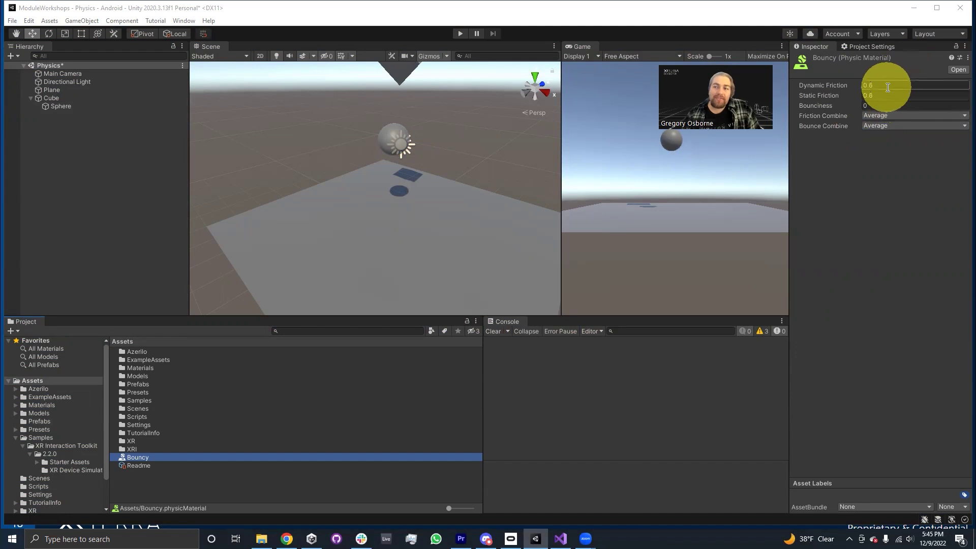
key(ctrl+z)
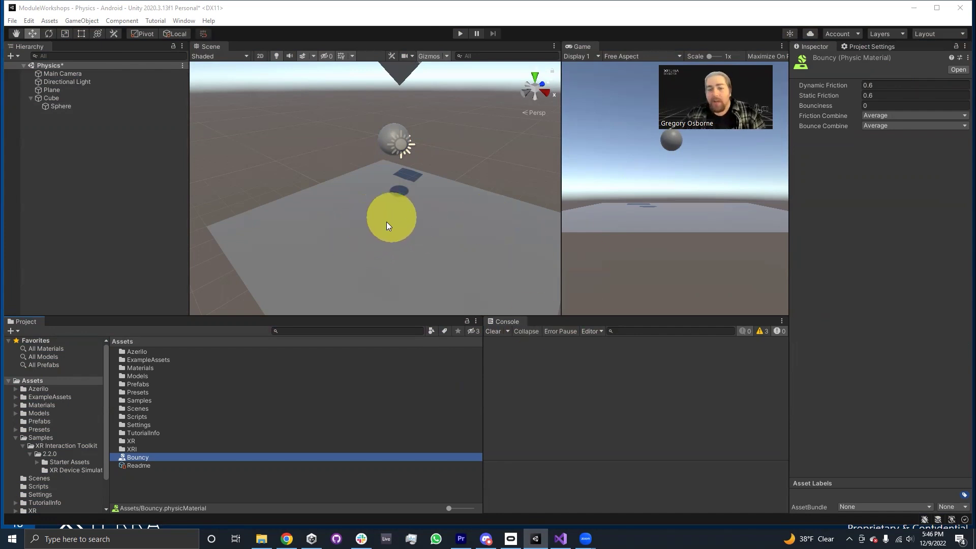
click(871, 105)
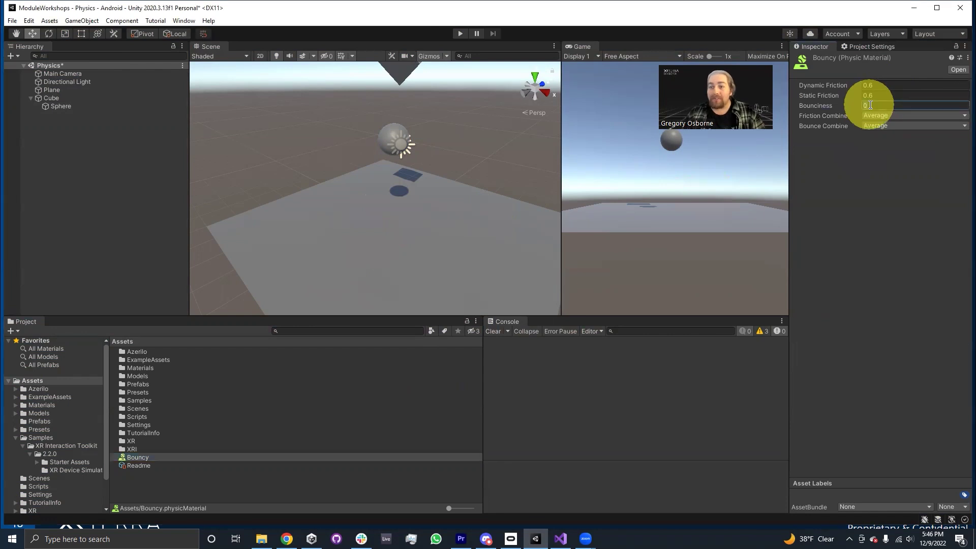
text(1)
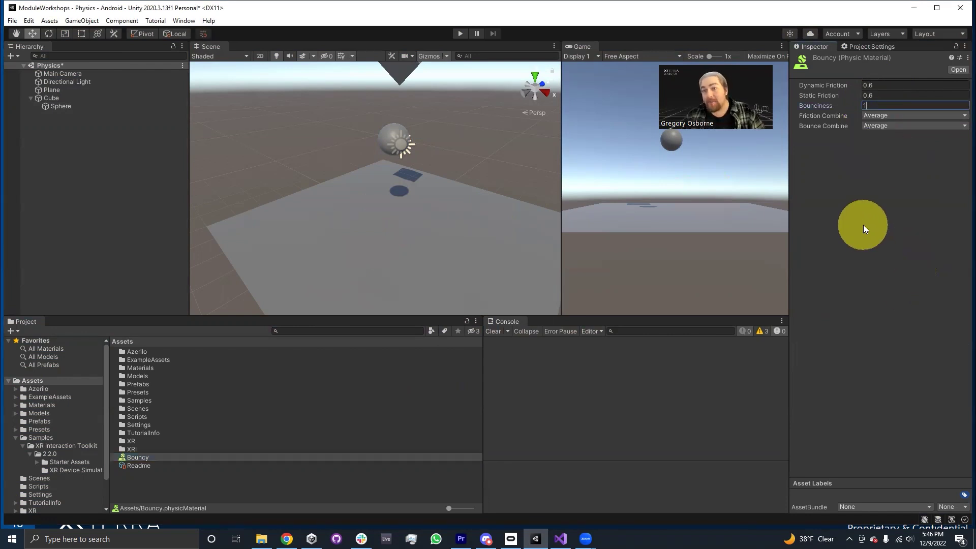
key(Return)
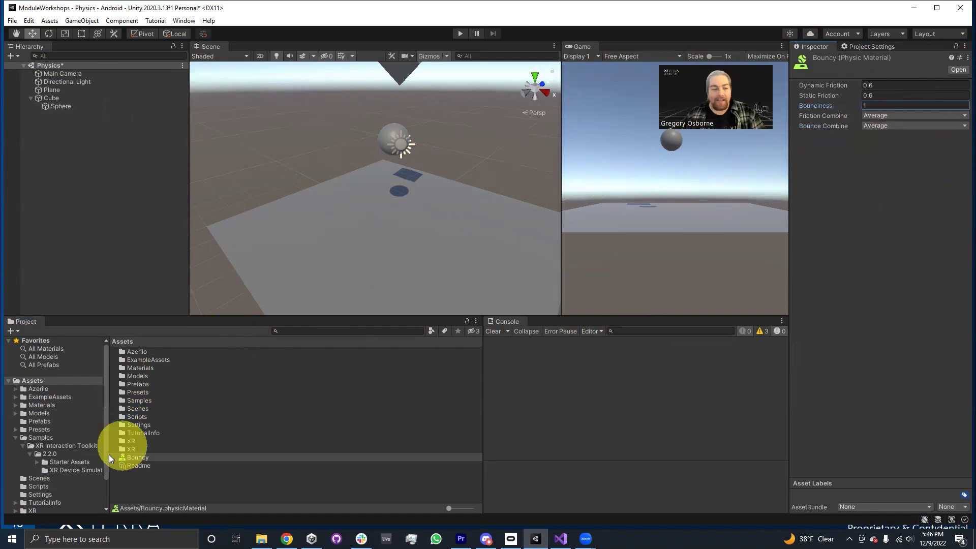
click(352, 227)
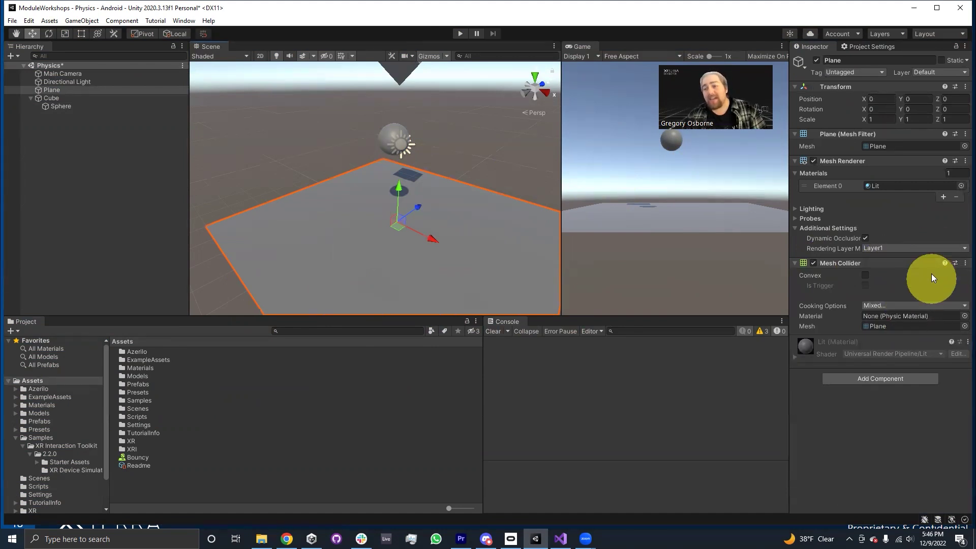
- Remove the Plane's Mesh Collider and add a Box Collider in its place
click(966, 262)
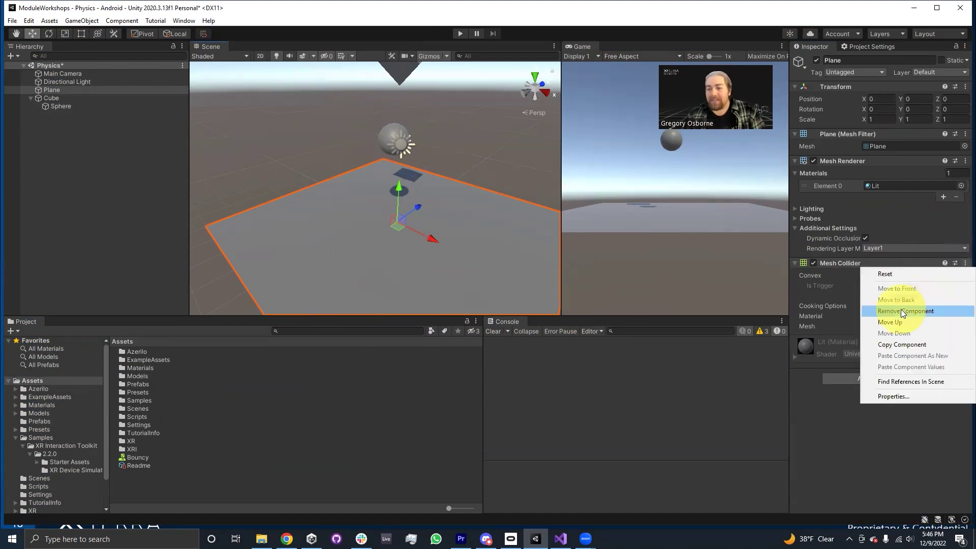
click(901, 309)
text(box)
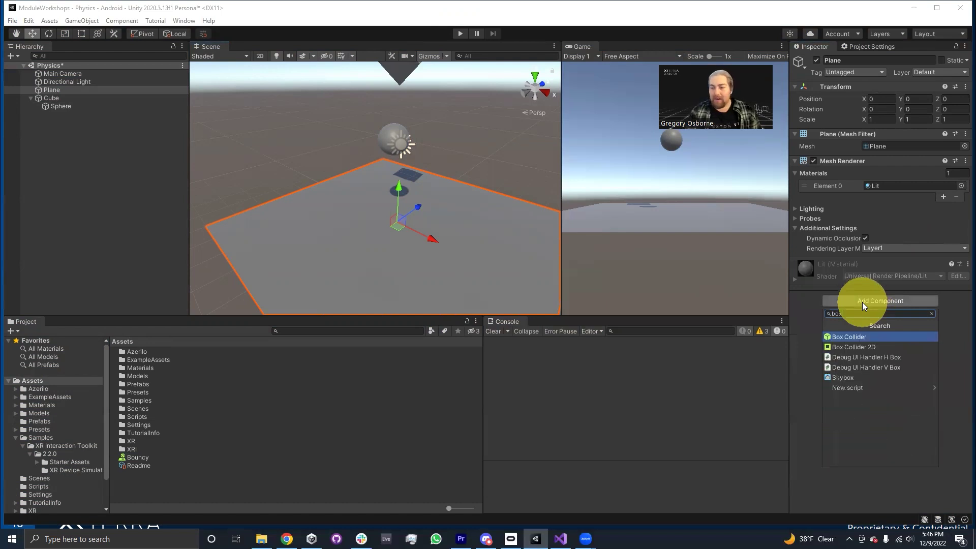
key(Return)
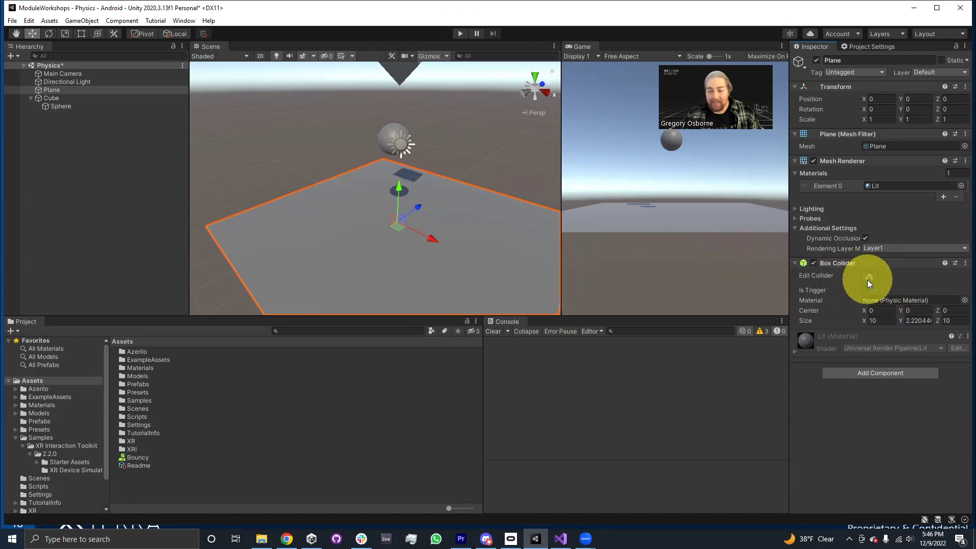
alt+drag(483, 203, 560, 209)
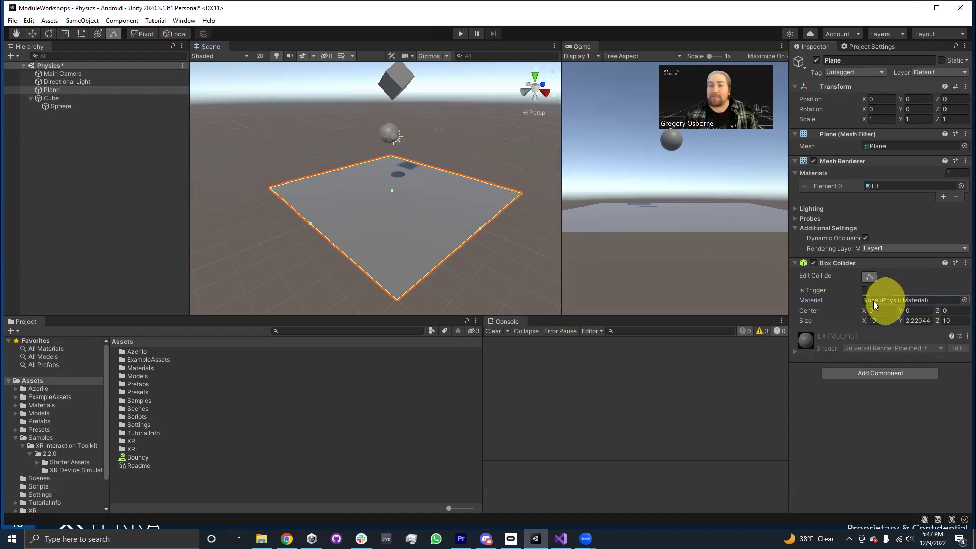
- Assign Bouncy to the Plane's Box Collider, set Bounce Combine to Maximum, and play the scene
drag(135, 462, 881, 299)
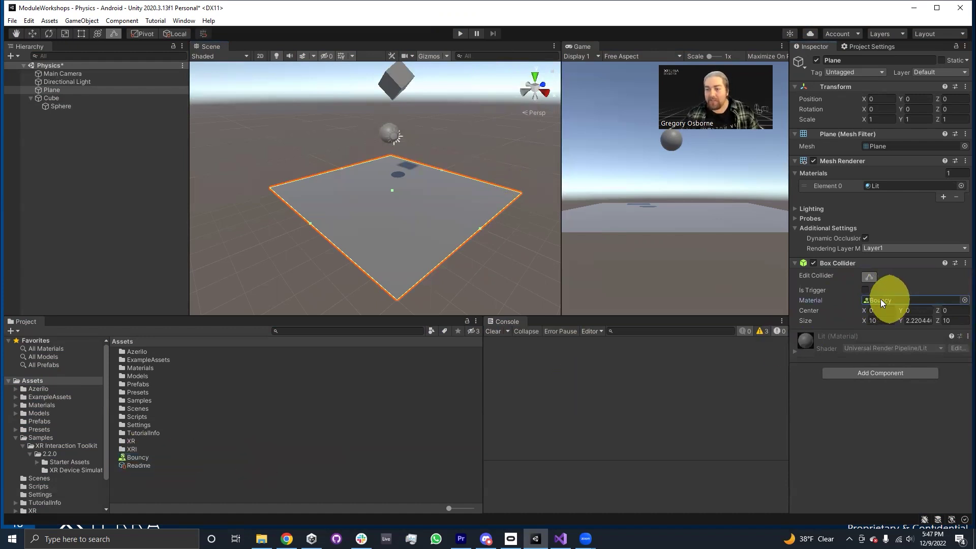
click(136, 458)
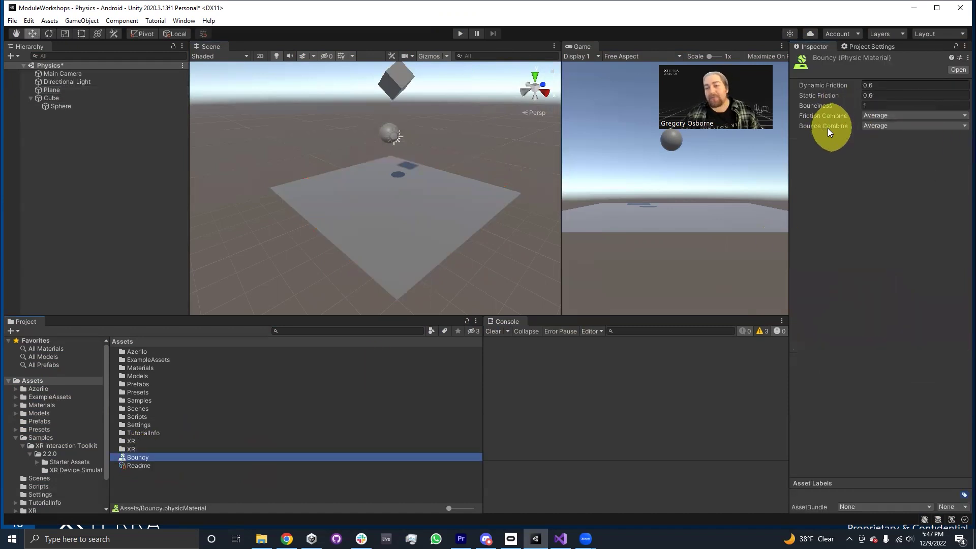
click(893, 126)
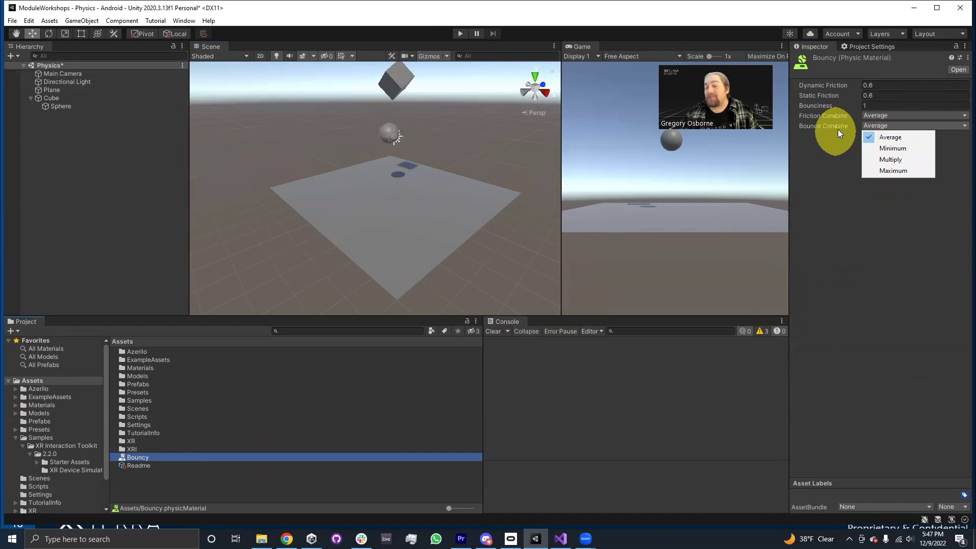
click(889, 175)
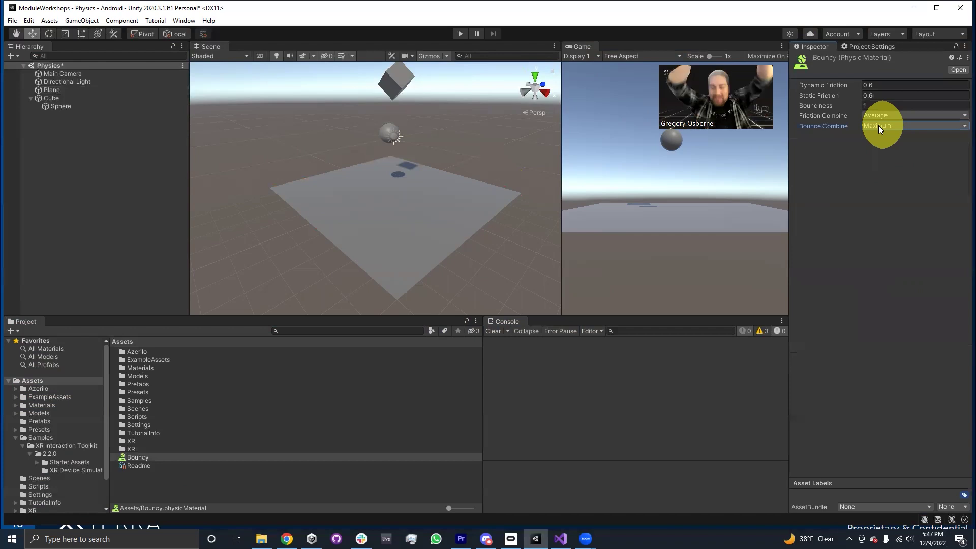
click(461, 34)
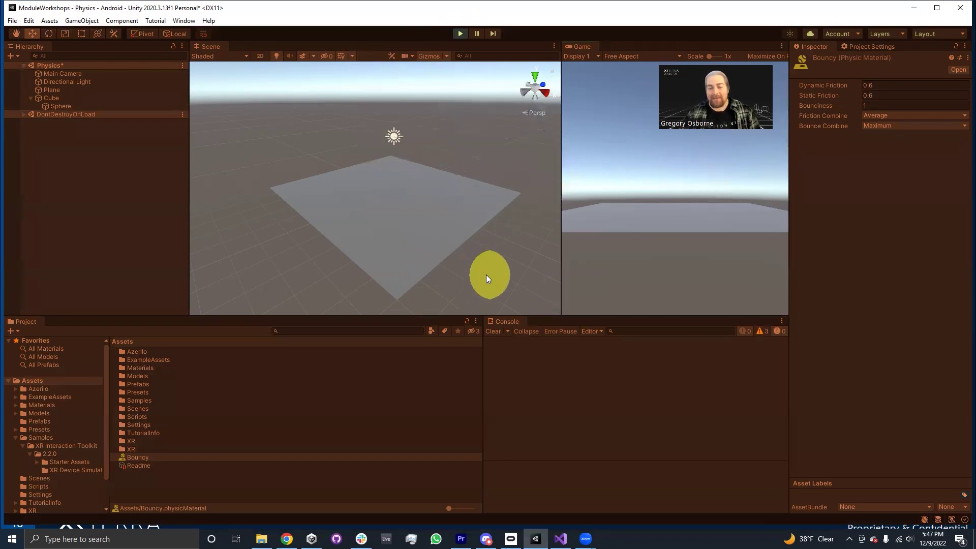
- Stop the play run and select the Plane to check its Box Collider uses Bouncy
alt+drag(486, 274, 488, 325)
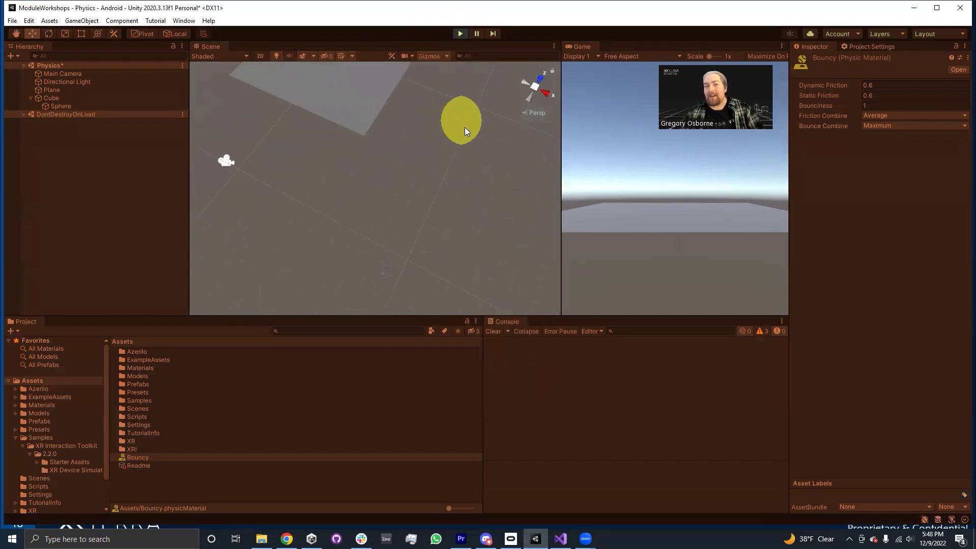
click(461, 34)
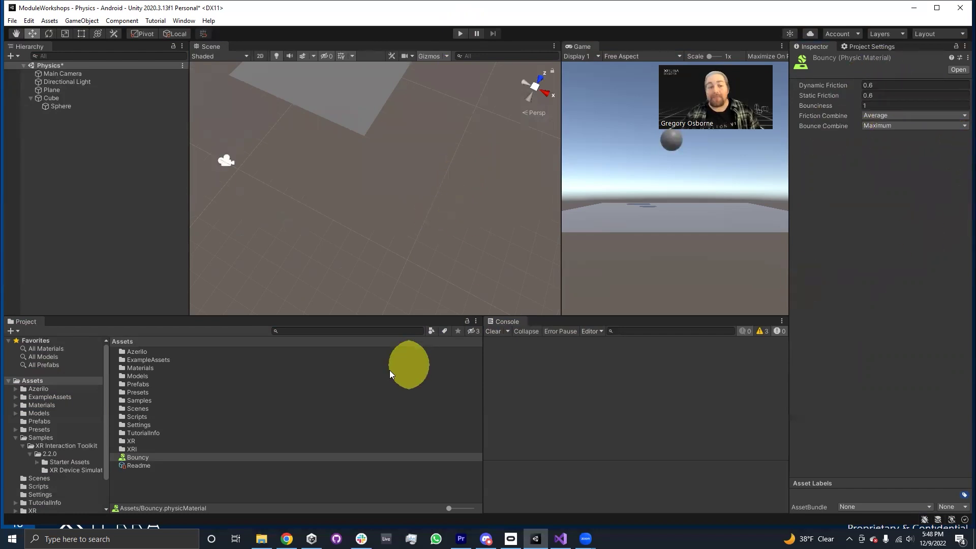
alt+drag(290, 229, 327, 204)
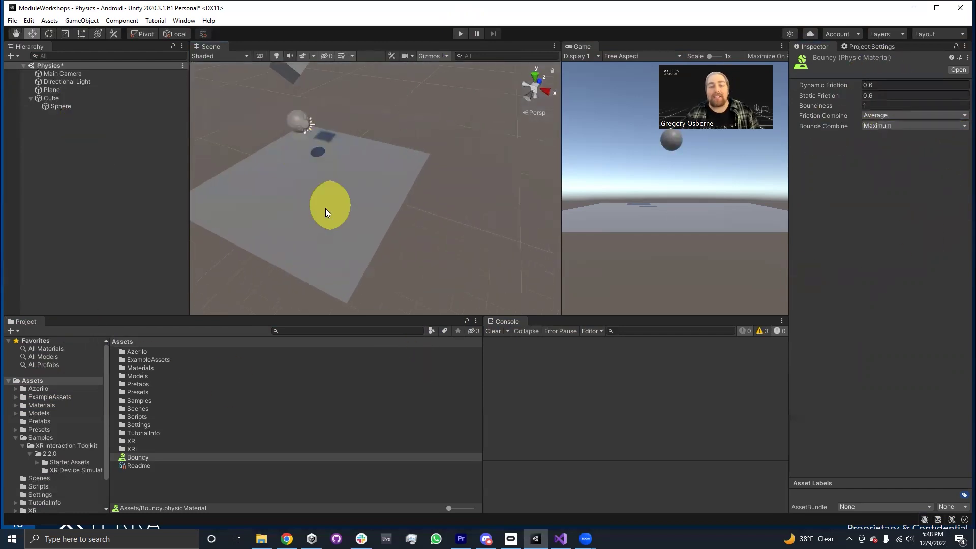
click(328, 211)
alt+drag(364, 233, 308, 212)
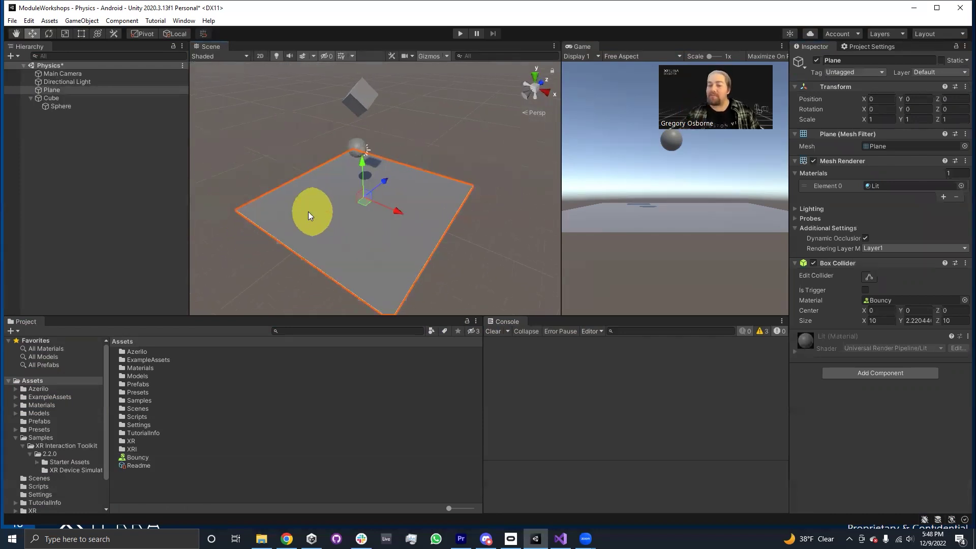
- Add a Constant Force component to the original Cube
click(359, 96)
click(901, 347)
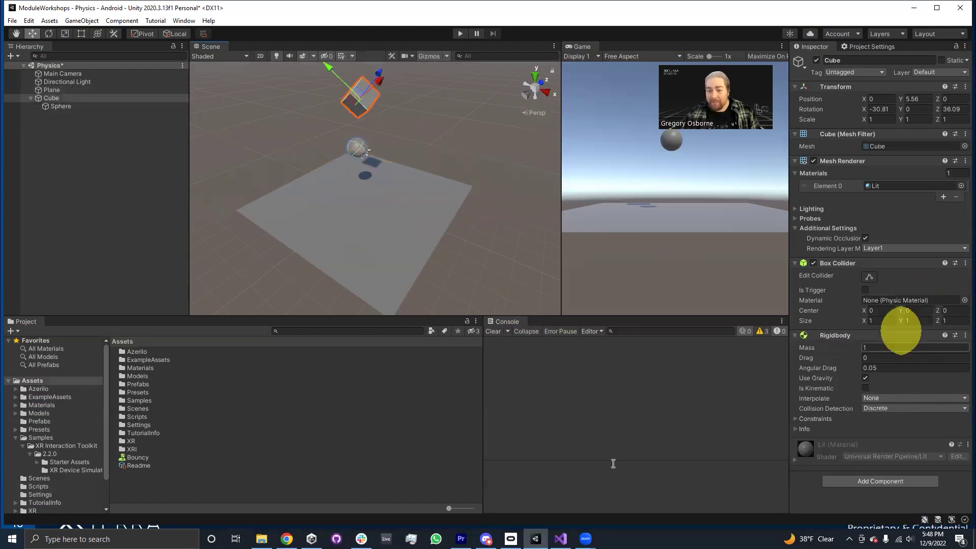
click(880, 482)
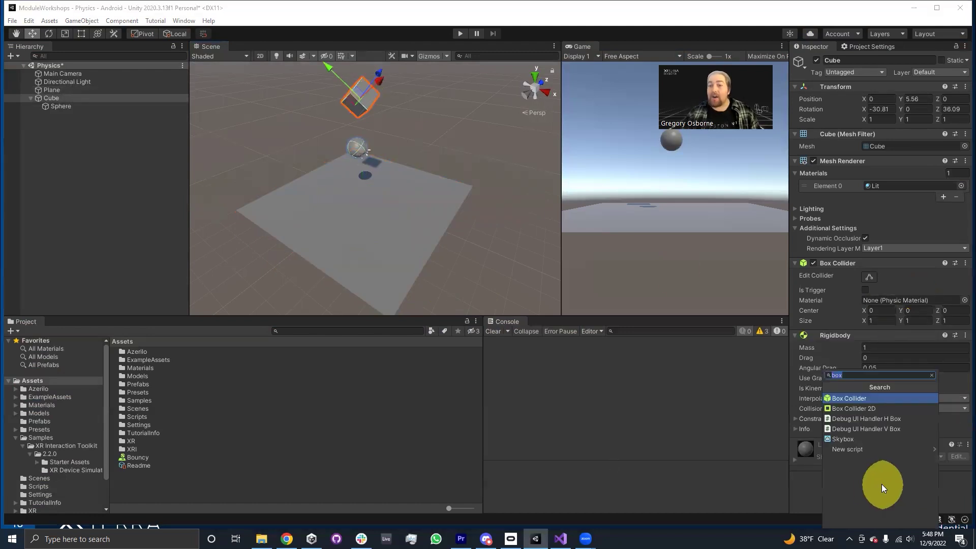
text(const)
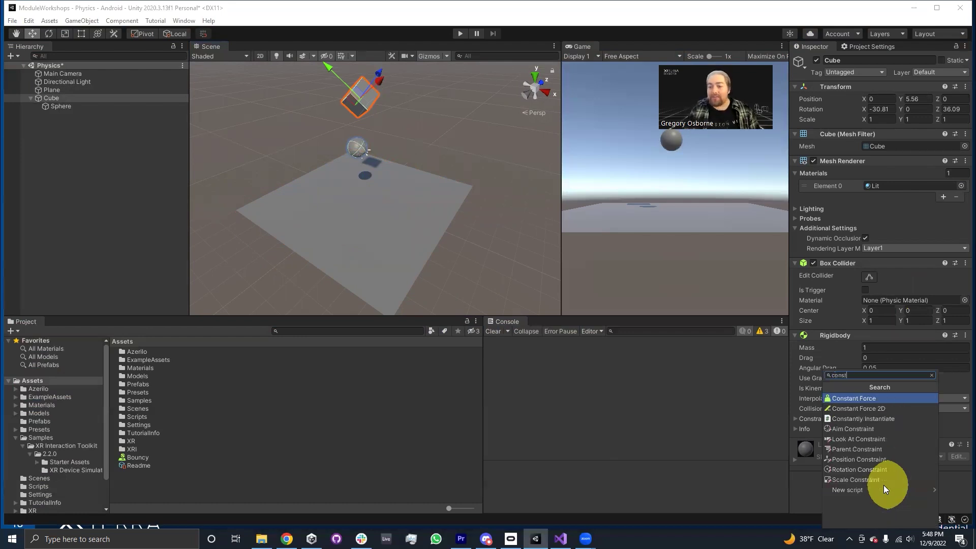
key(Return)
scroll(879, 264, down, 2)
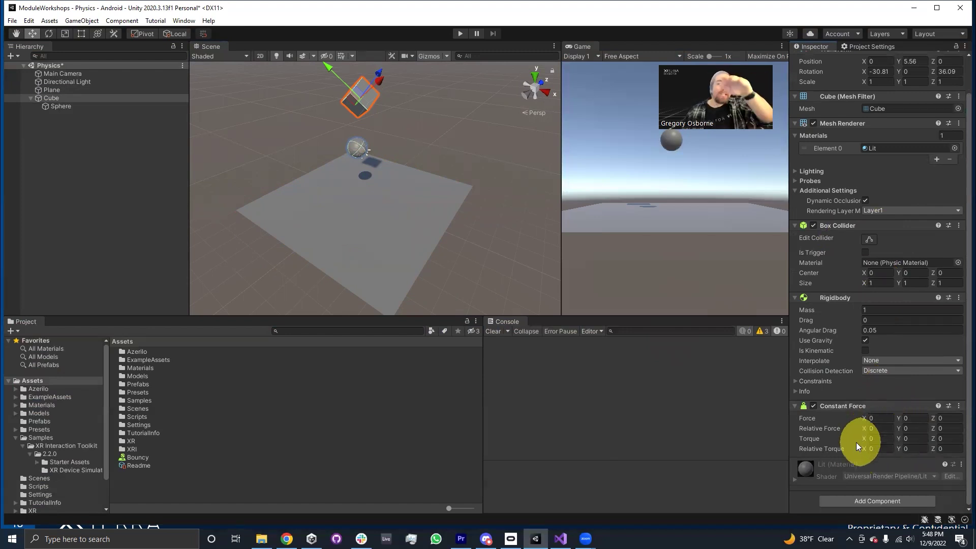
- Deactivate the original Cube so it and its sphere disappear from the scene
click(49, 99)
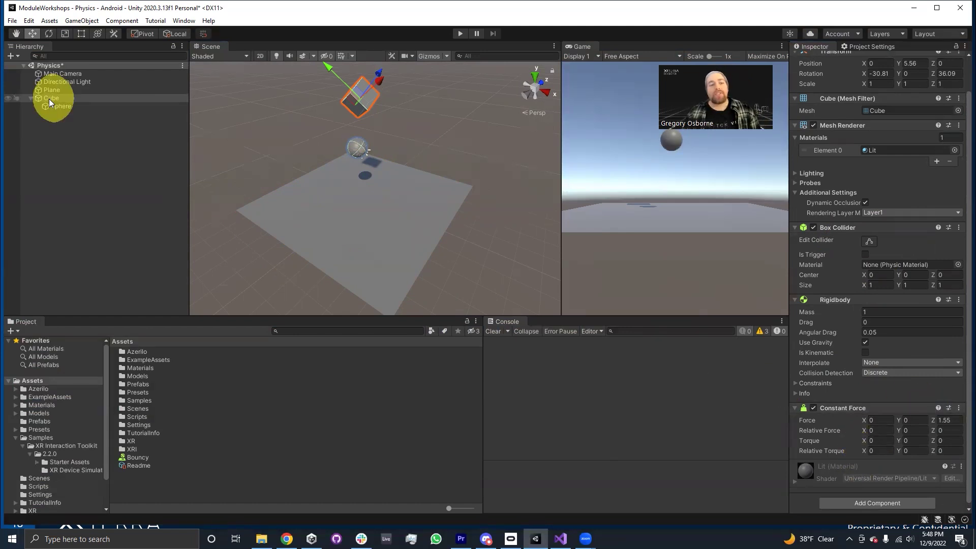
scroll(818, 61, up, 2)
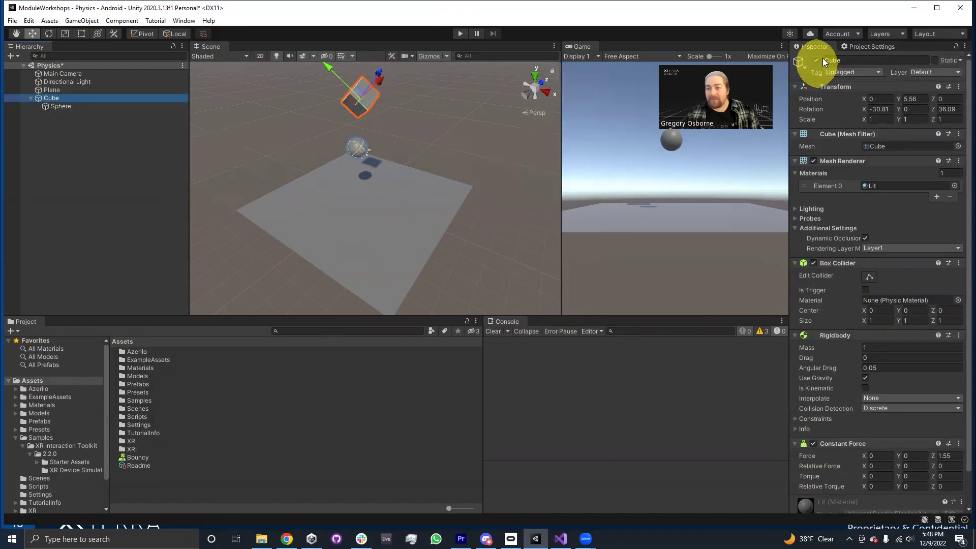
click(816, 60)
- Create a new cube, Cube (1), reset it to the origin and raise it to Y 1.81
click(10, 56)
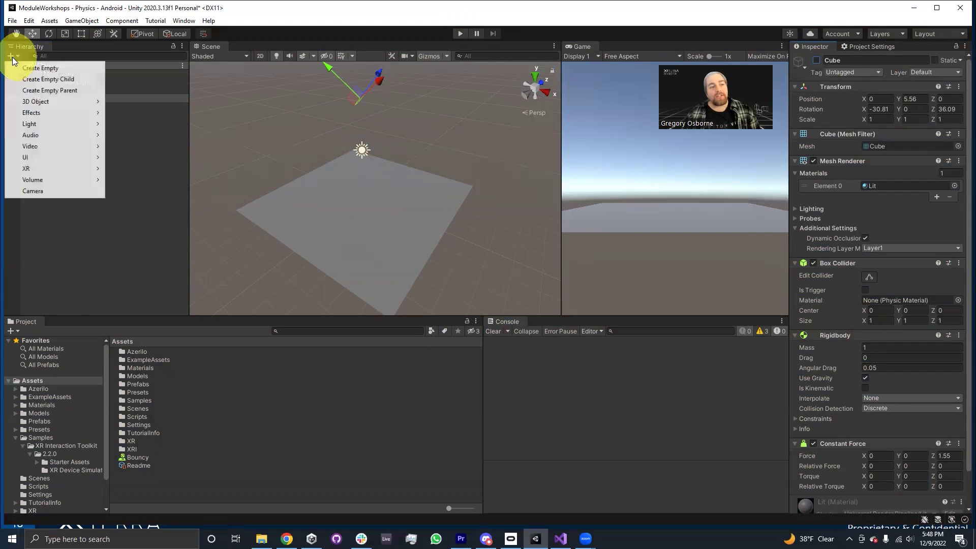
mouse_move(49, 100)
click(125, 99)
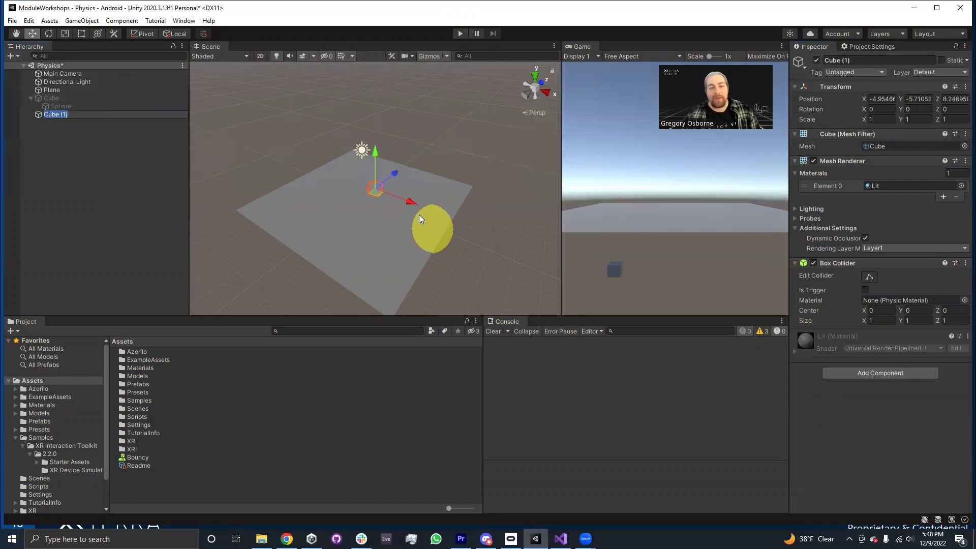
click(965, 87)
click(926, 98)
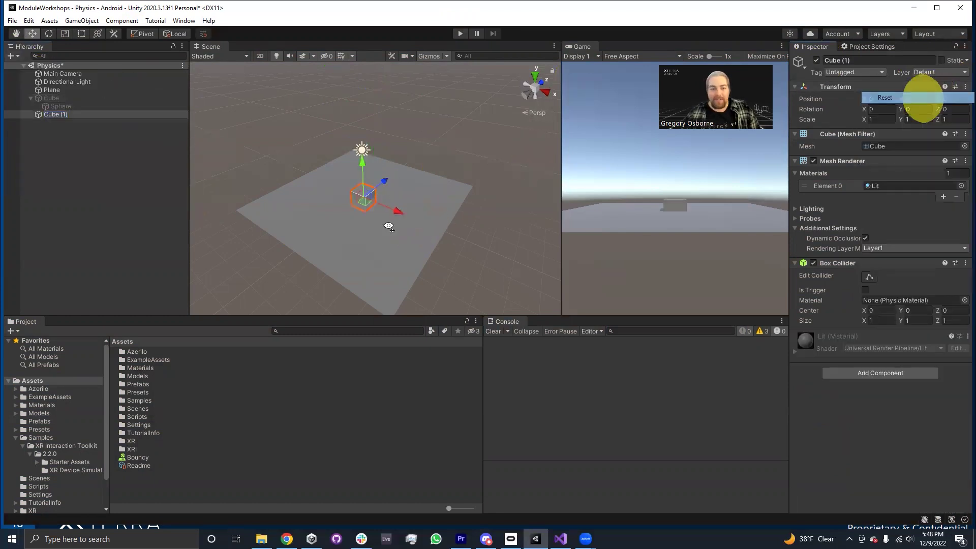
key(f)
right_drag(385, 238, 389, 144)
drag(389, 179, 391, 98)
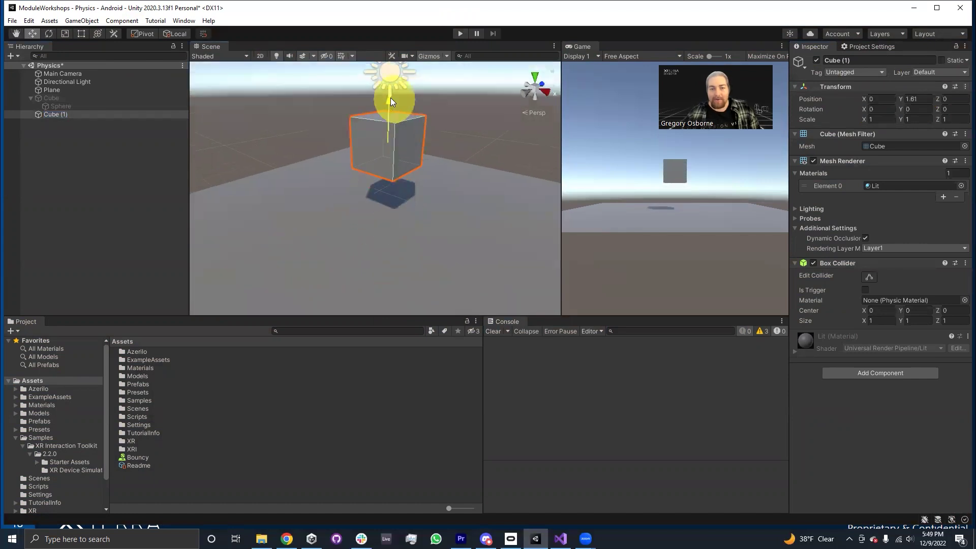
- Give Cube (1) a Rigidbody and a Constant Force with Force Z set to 10
click(880, 373)
text(rigid)
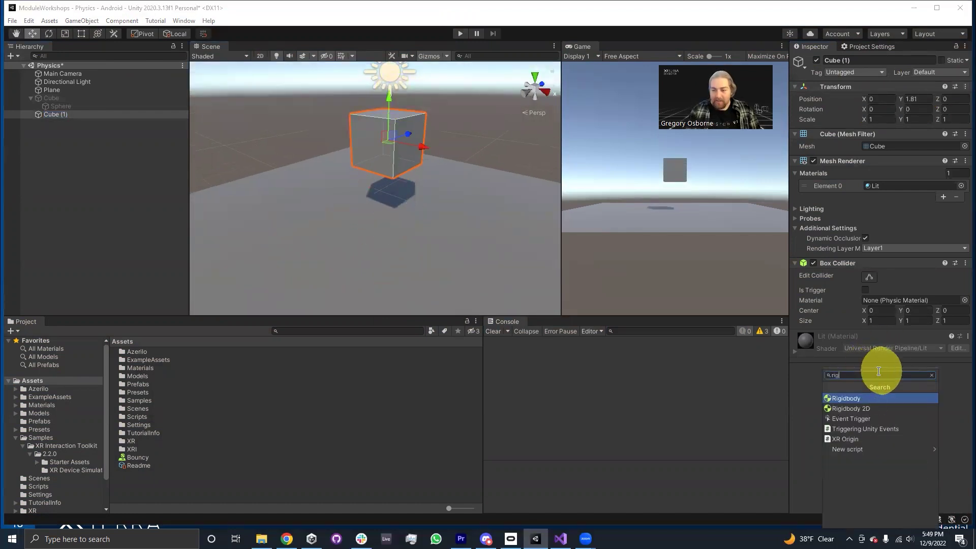
key(Return)
click(880, 480)
text(const)
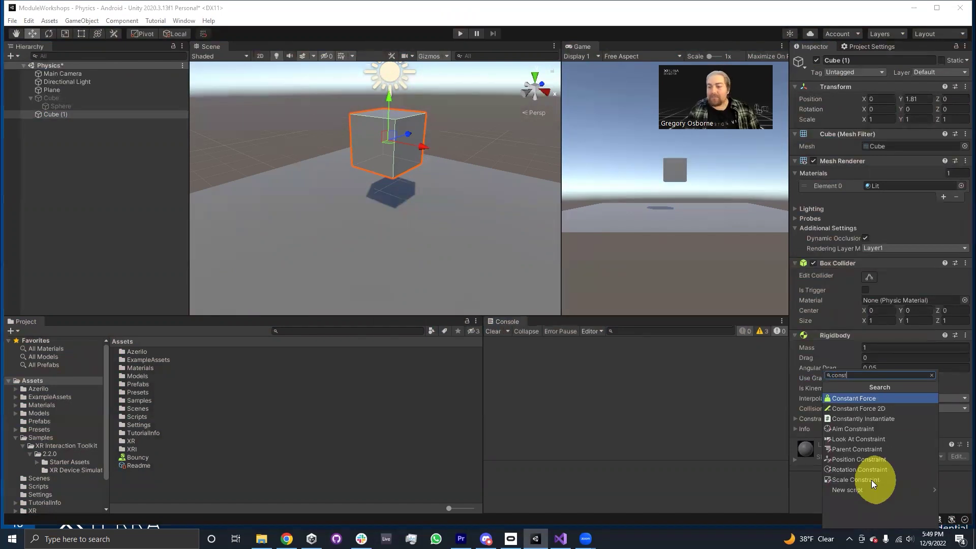
key(Return)
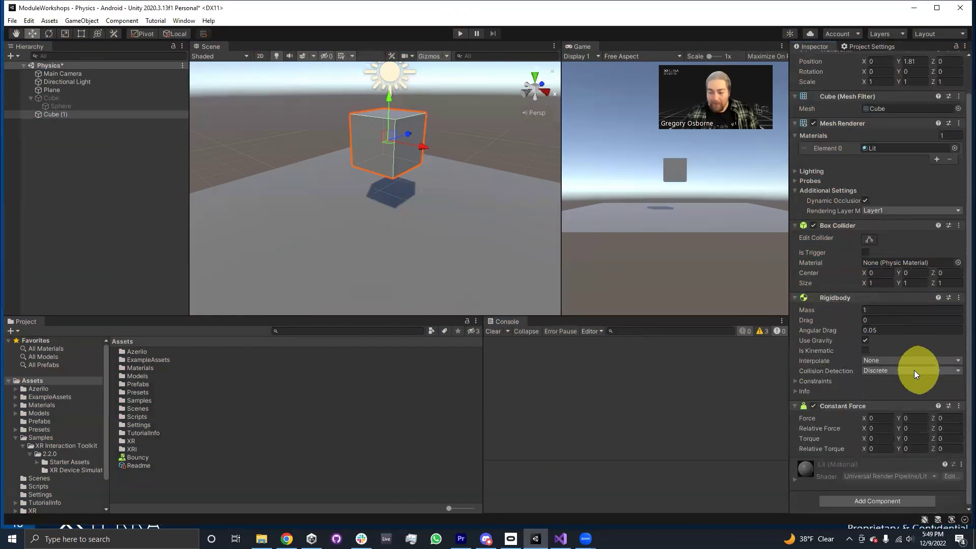
click(957, 418)
text(10)
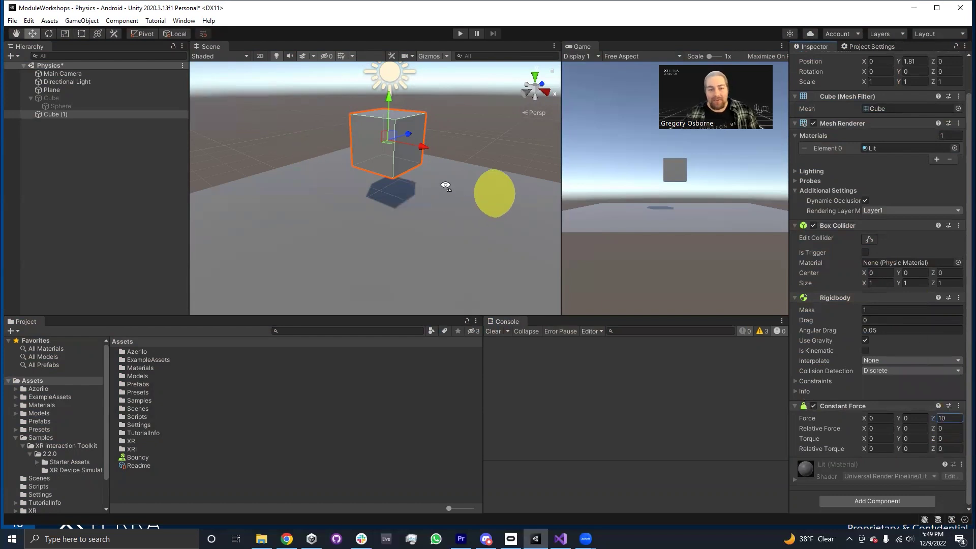
alt+drag(495, 192, 355, 189)
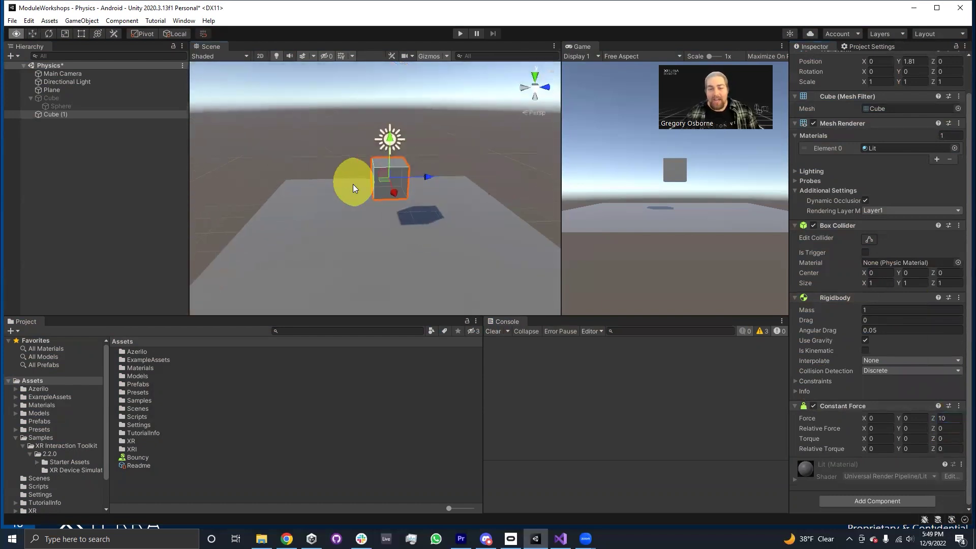
- Test-run the scene to watch Cube (1) slide along Z, then set its Torque Z to 100
click(461, 34)
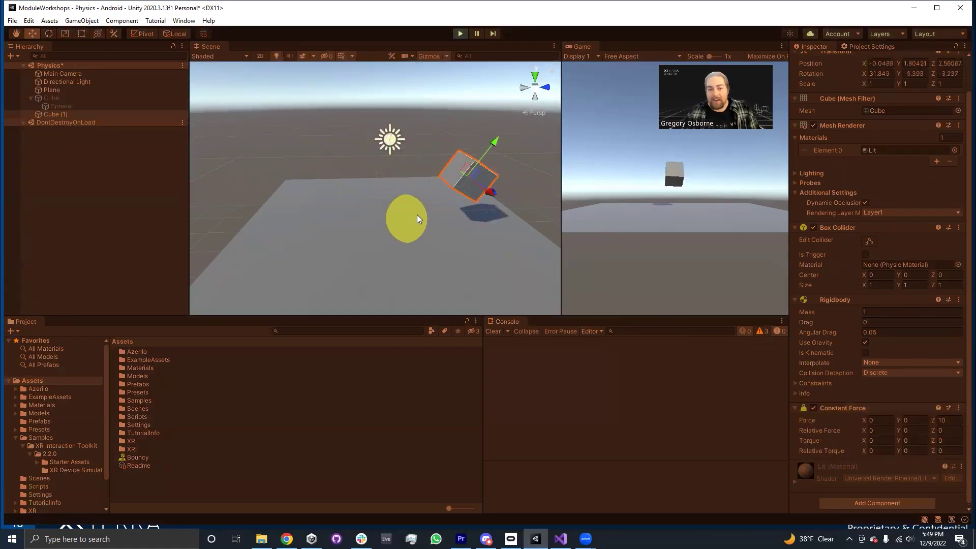
alt+drag(417, 214, 514, 196)
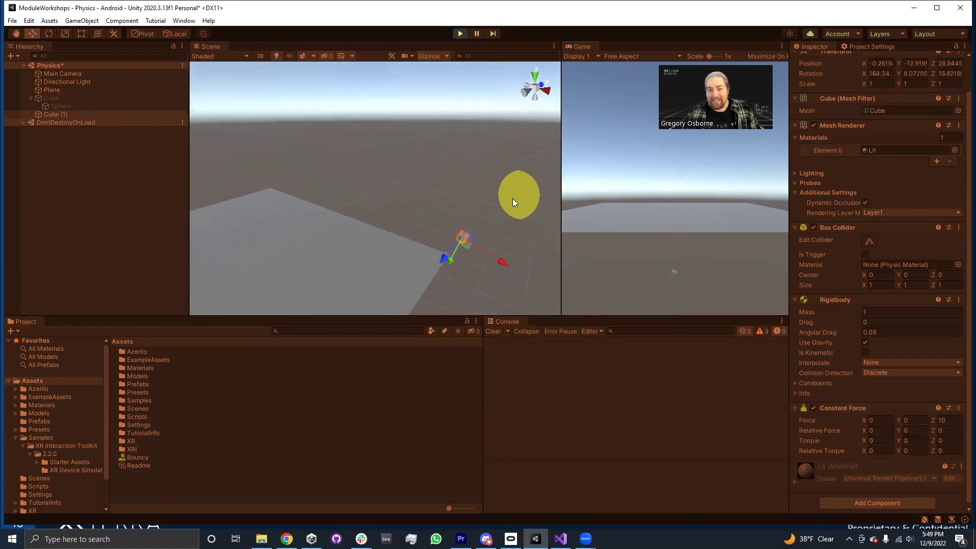
click(460, 34)
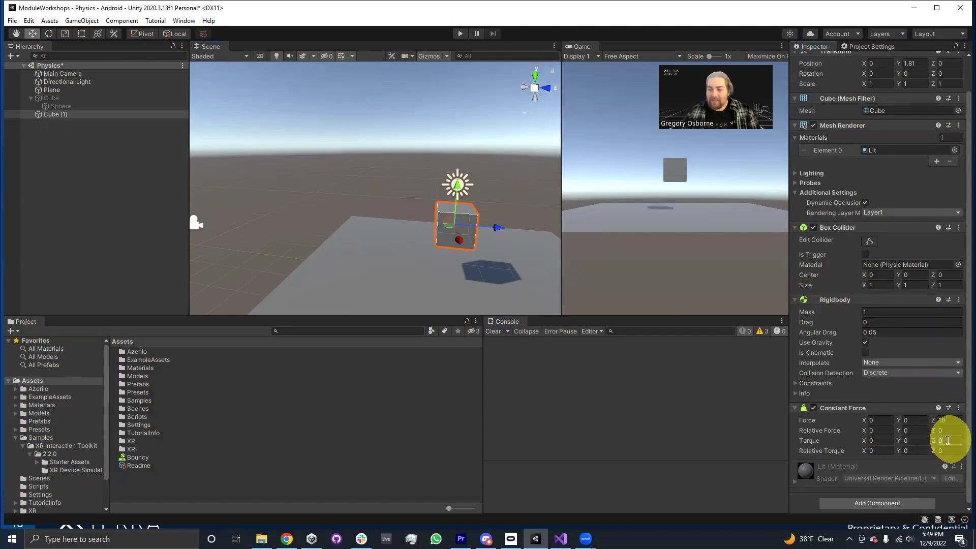
click(948, 441)
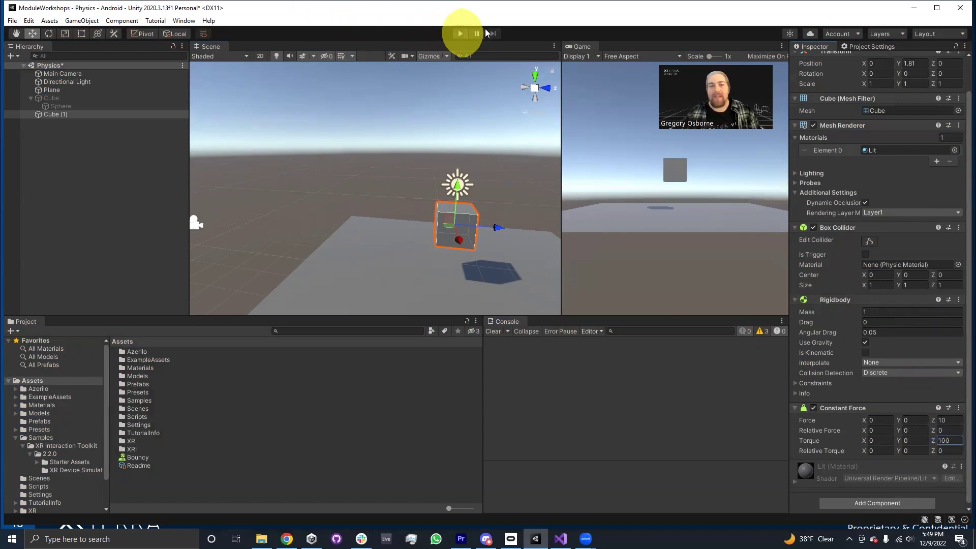
click(460, 34)
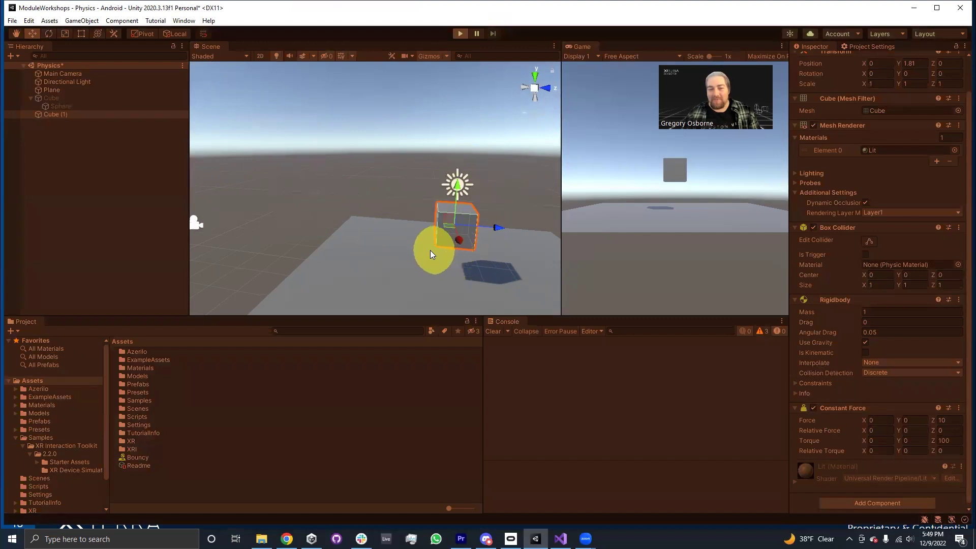
alt+drag(531, 254, 665, 270)
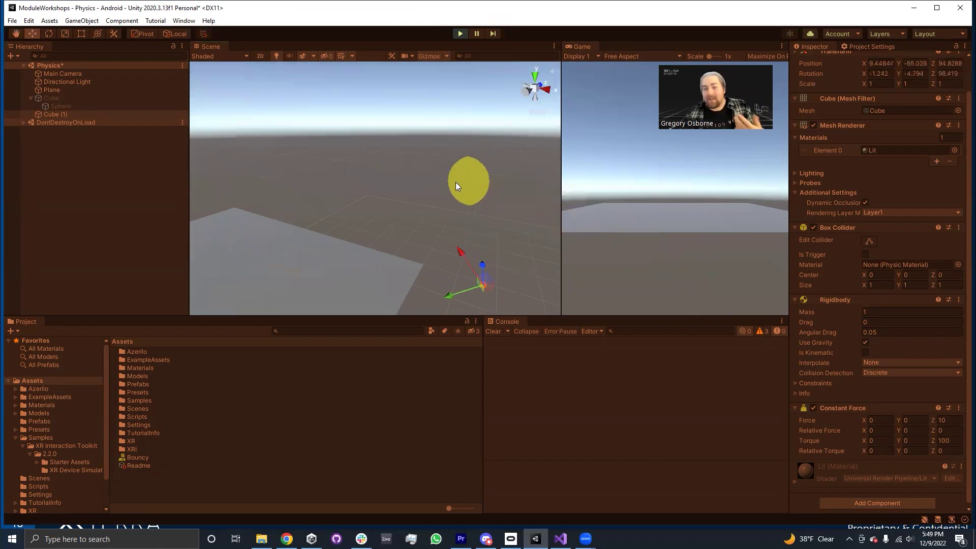
click(460, 33)
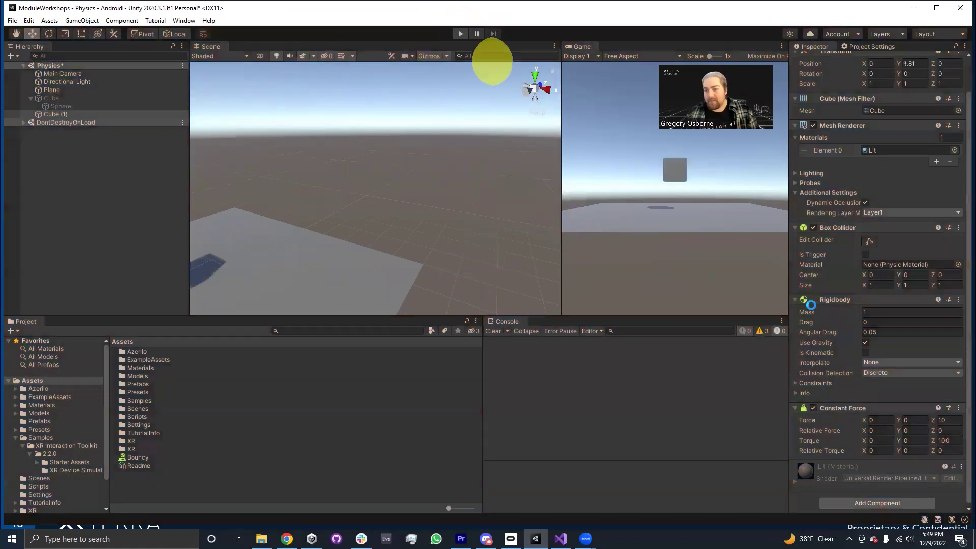
alt+drag(407, 226, 465, 264)
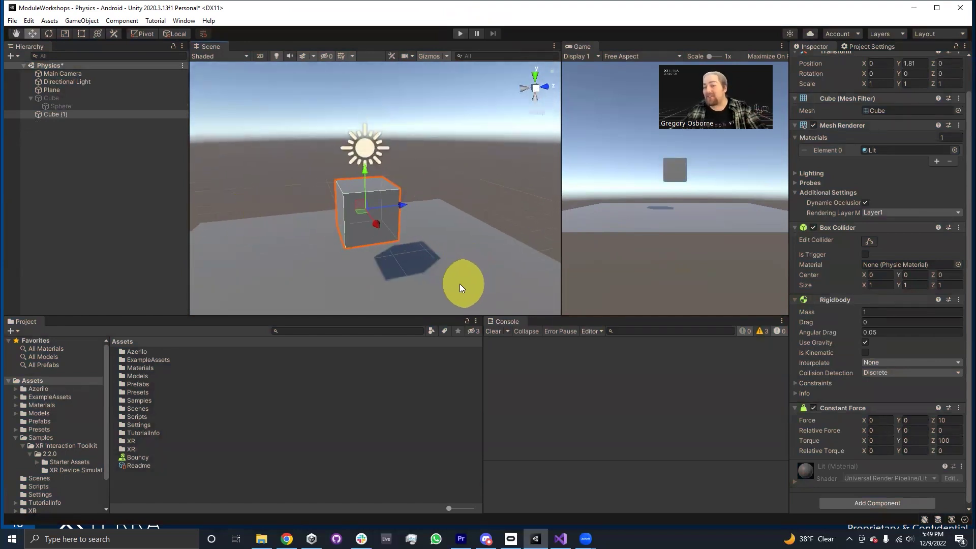